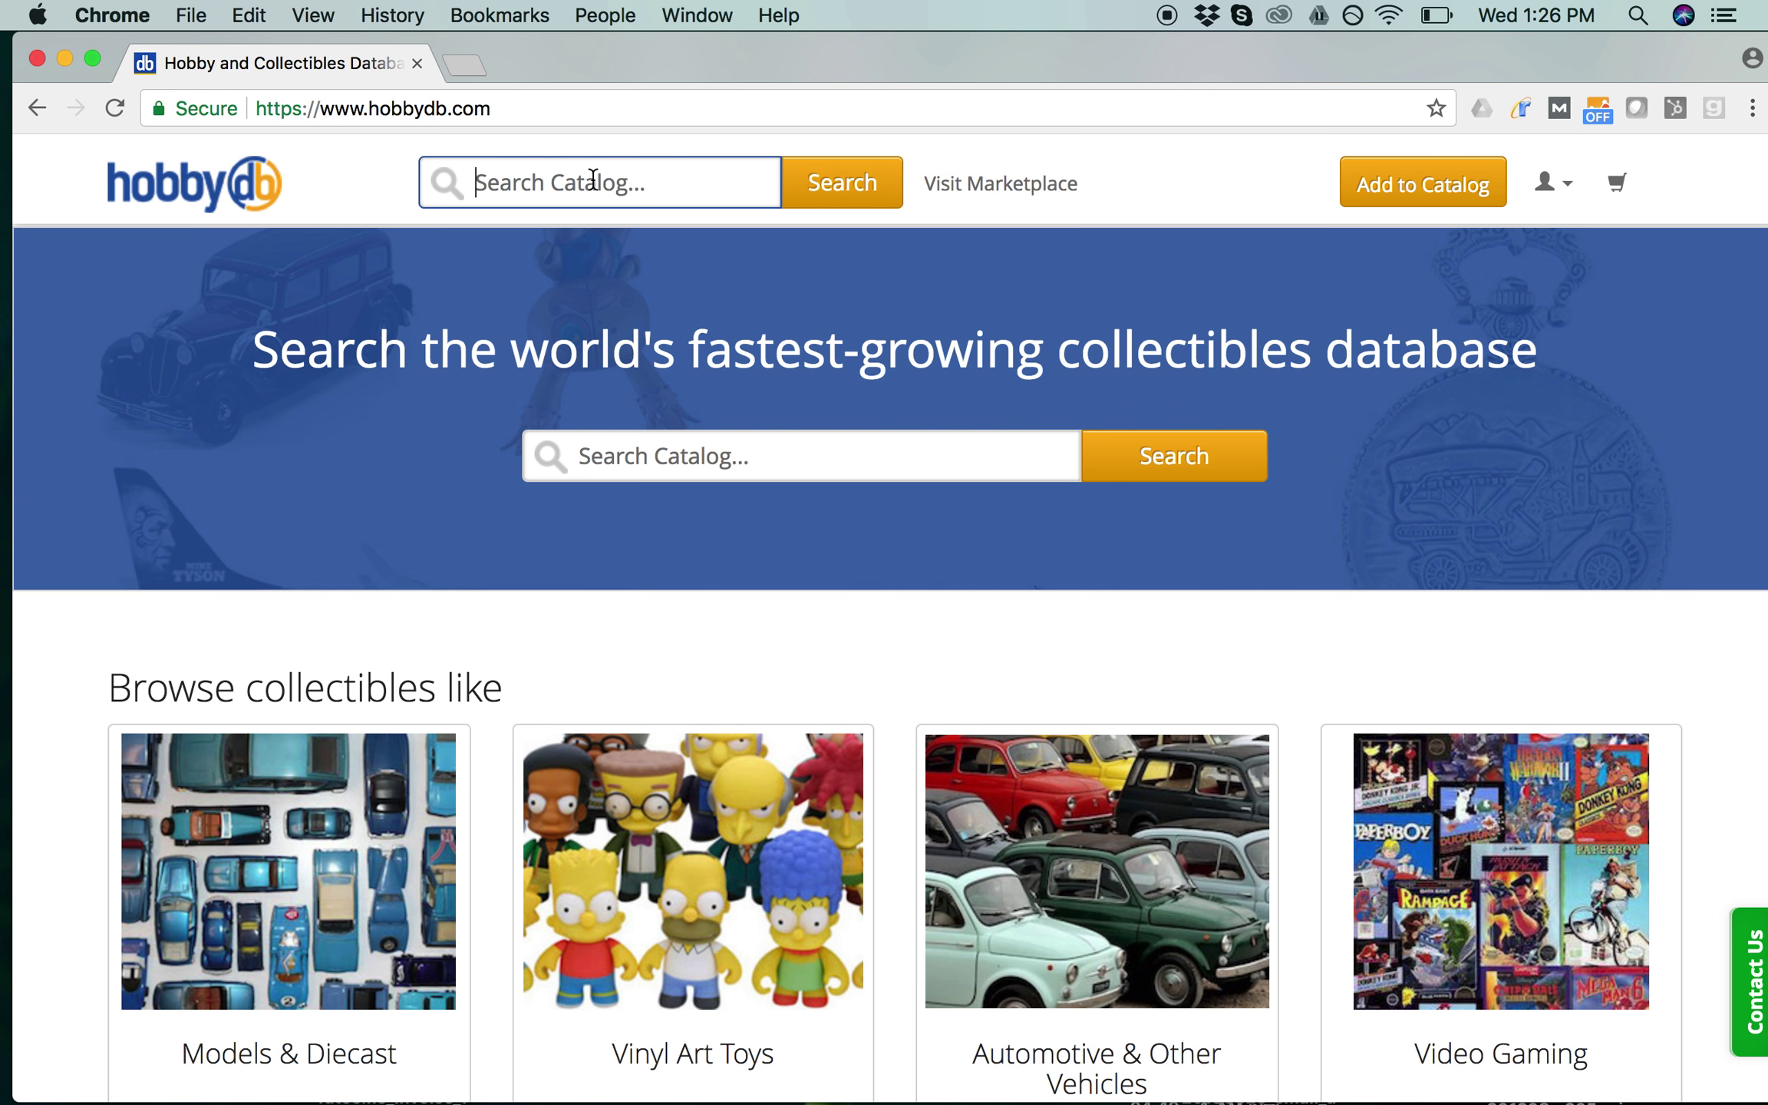
Search the catalog for "Amazing Spiderman Vol 3 No 1"
left_click(592, 179)
type("Amazin")
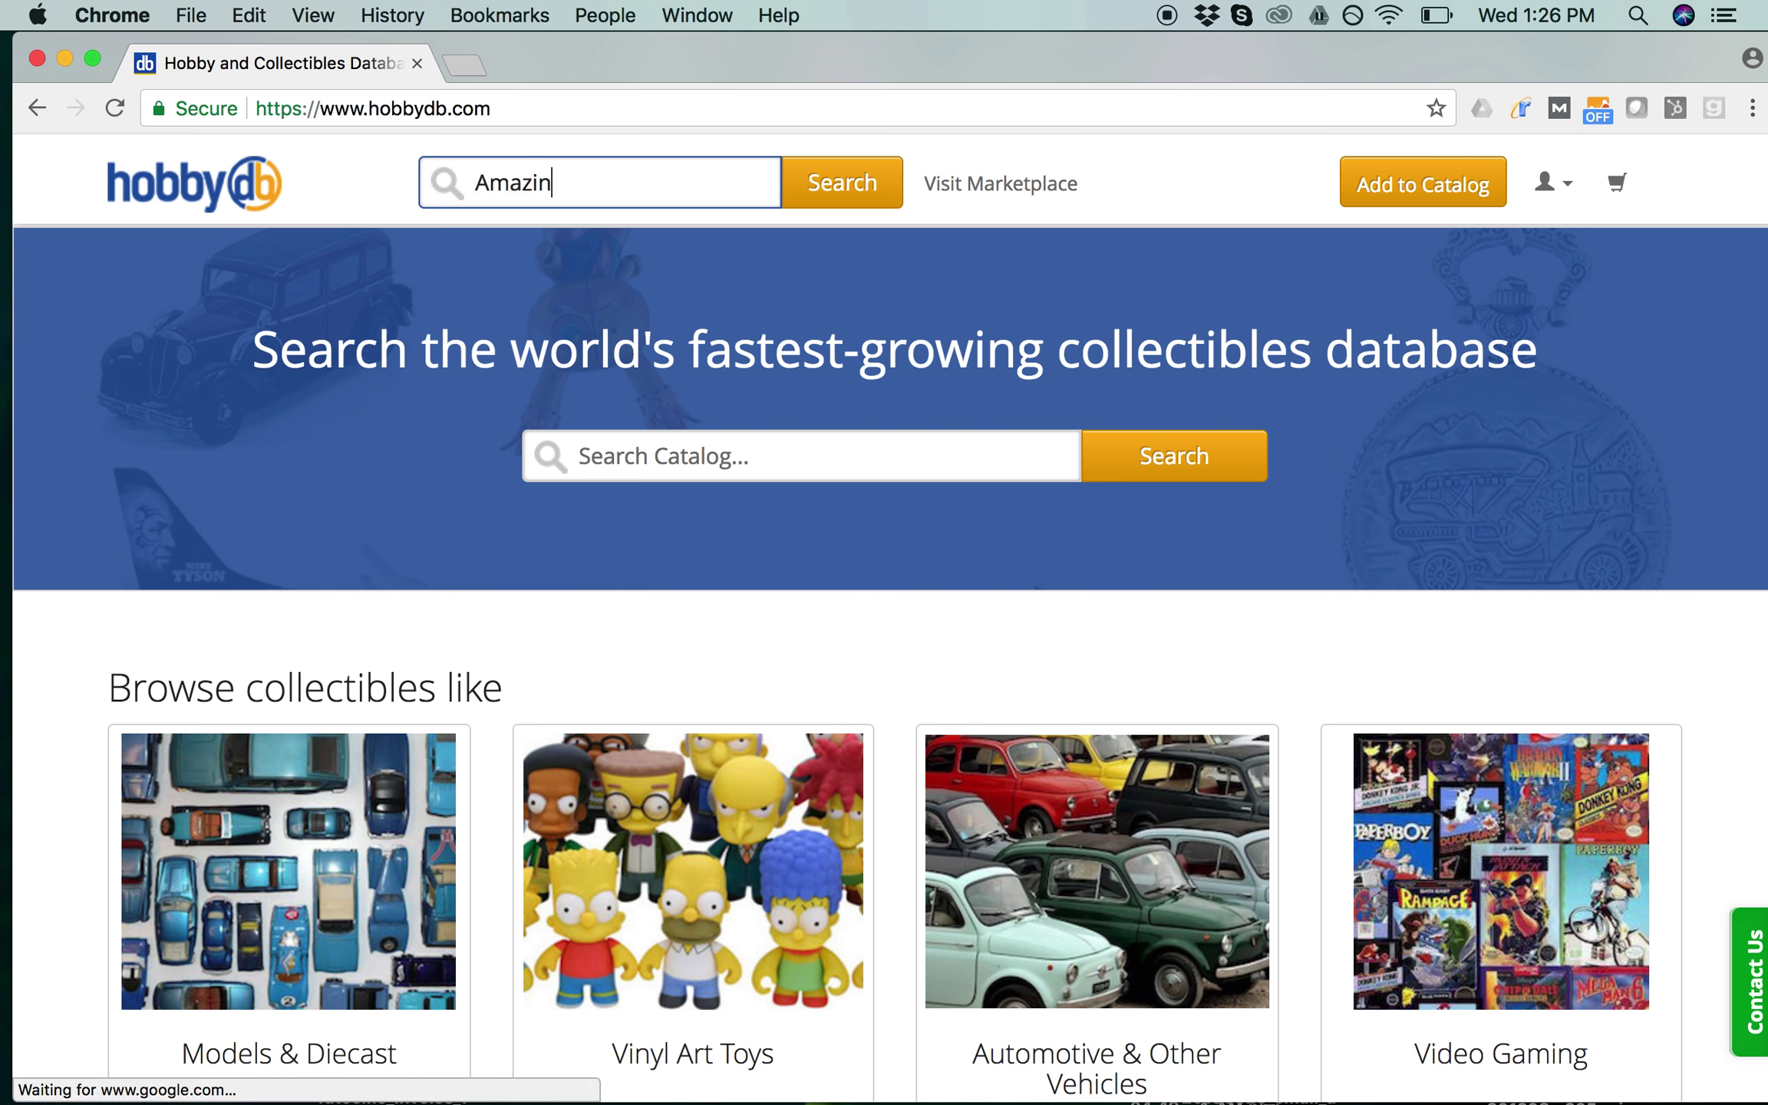
type("g Spiderman ")
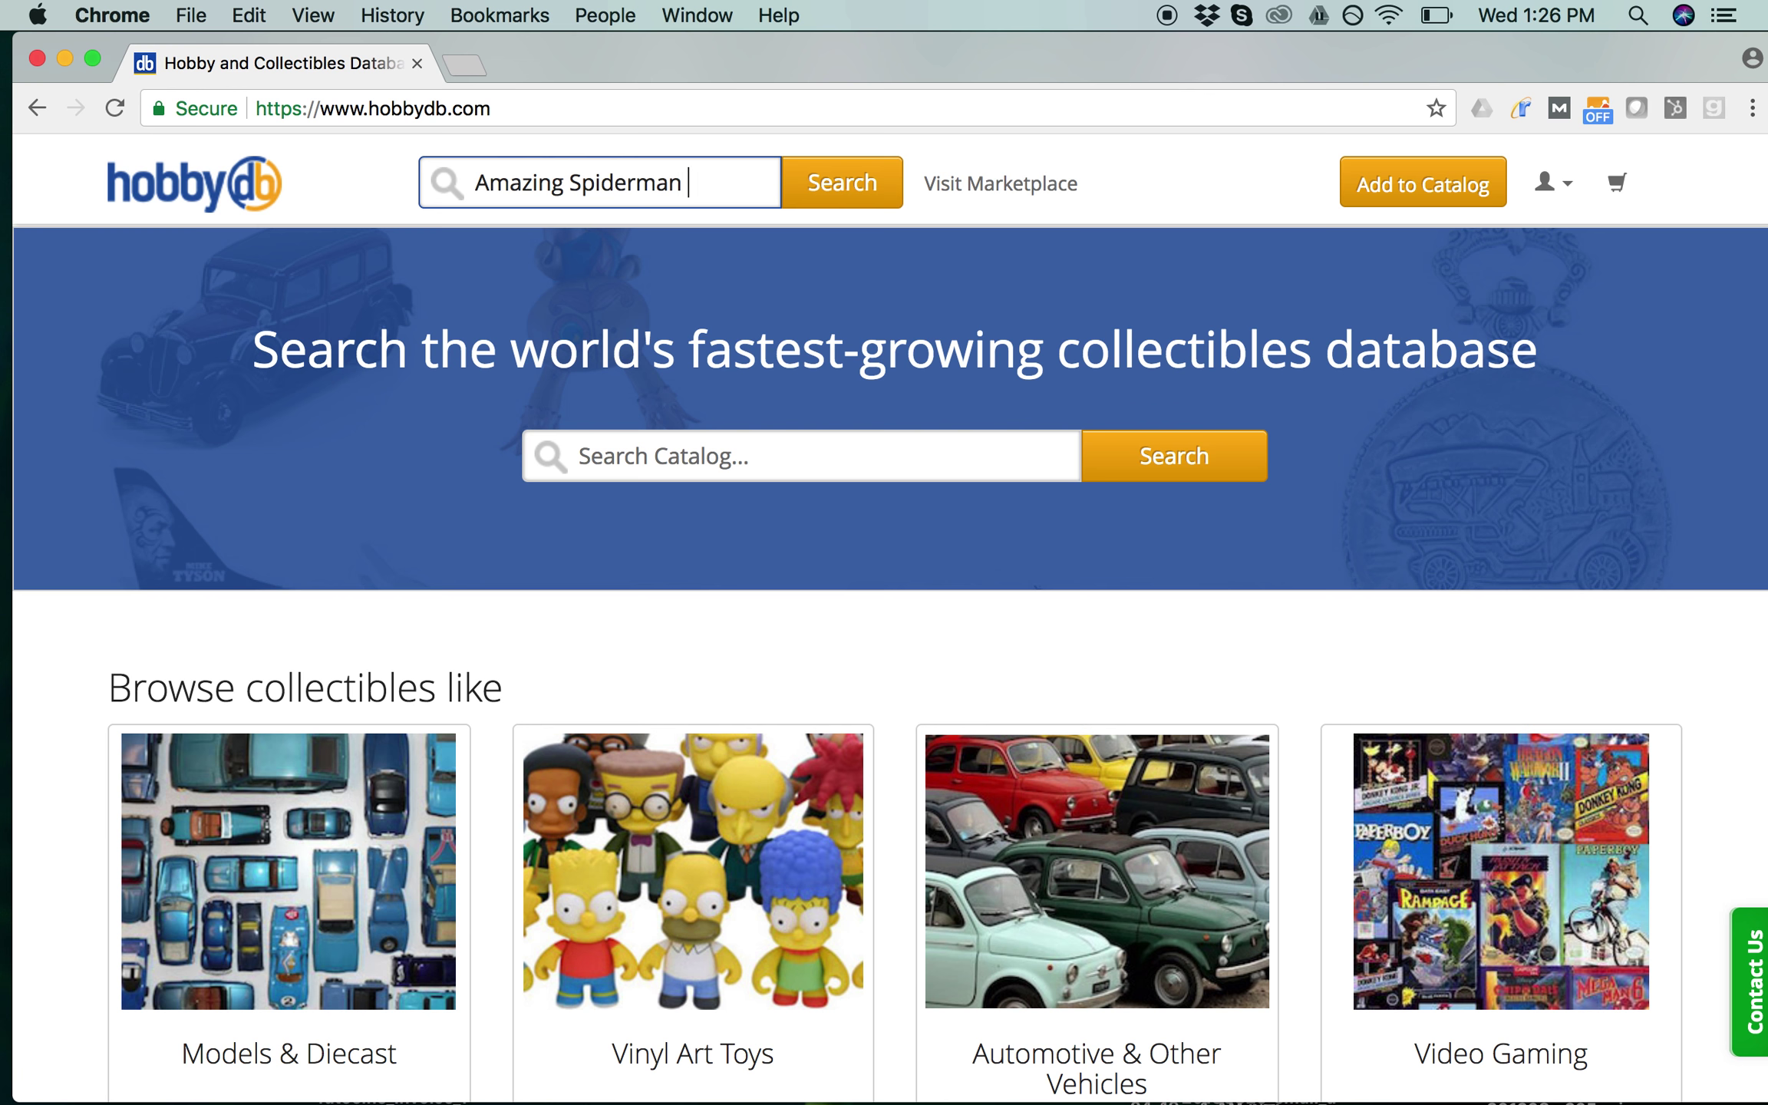
type("Vol 3 No 1")
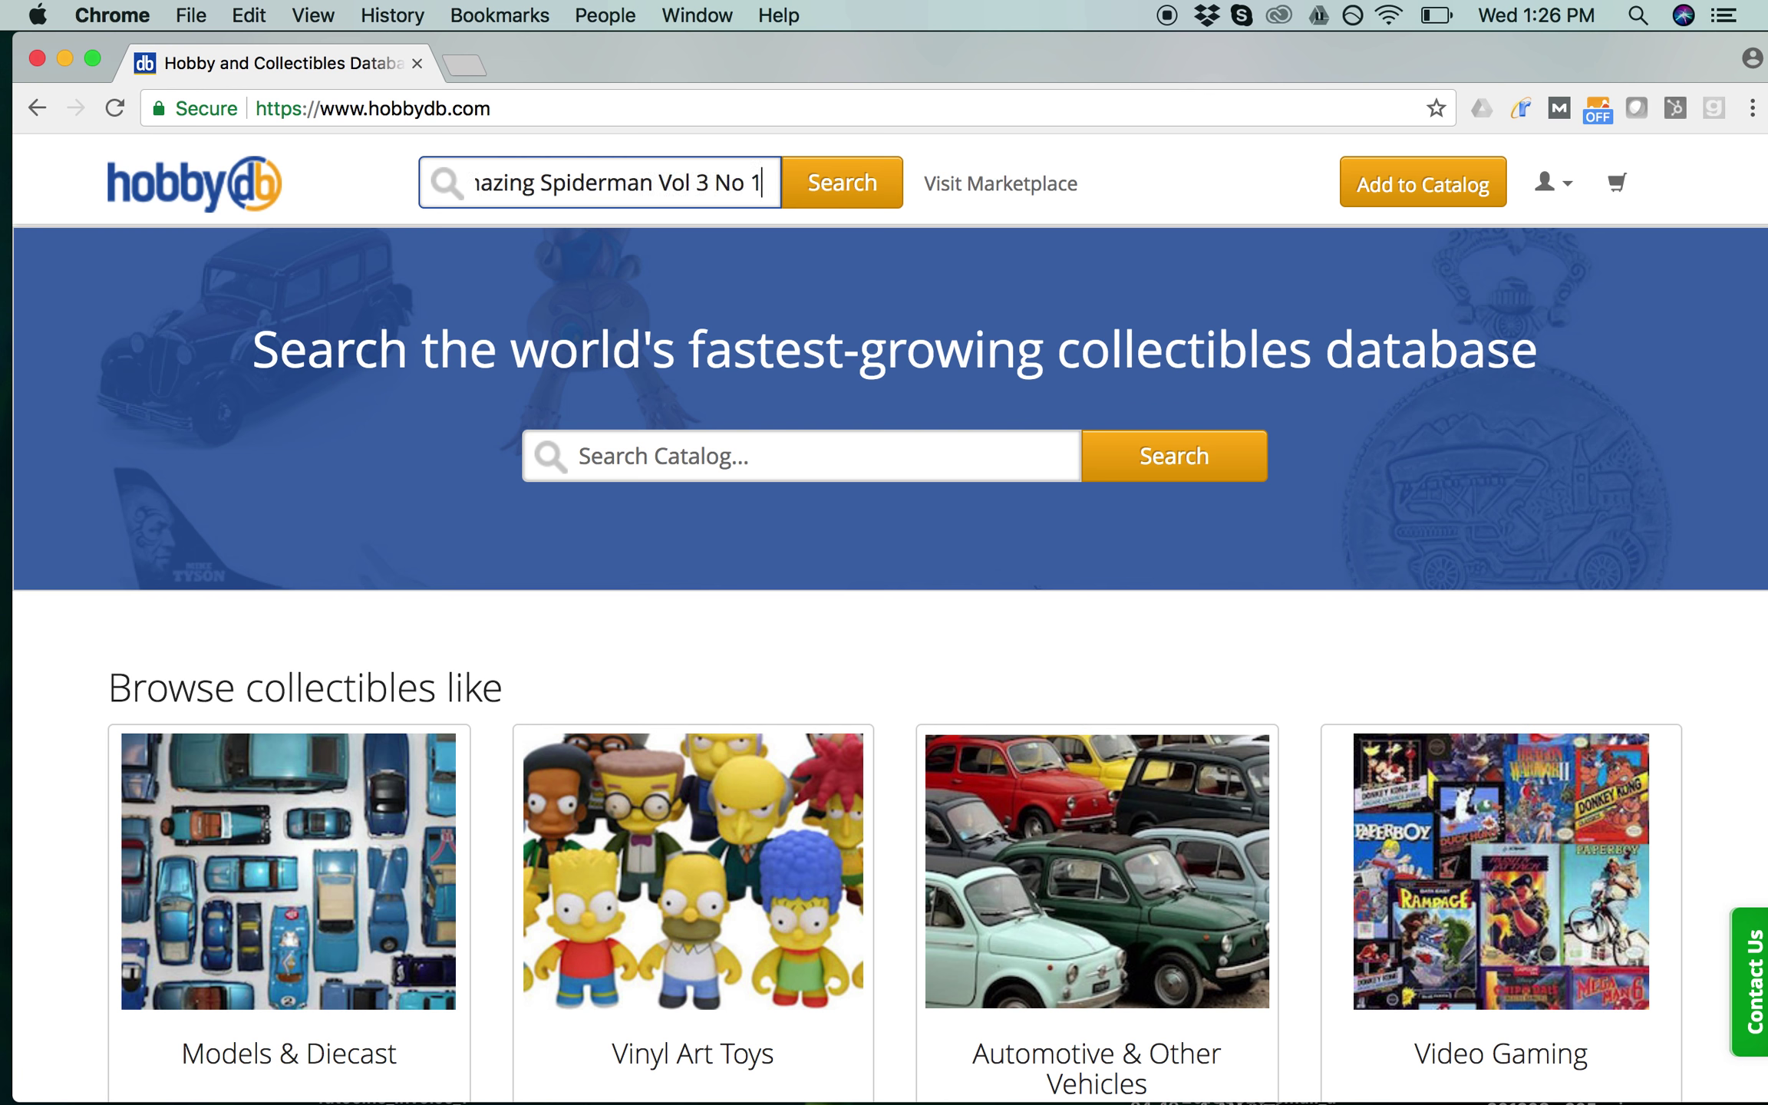
key("Return")
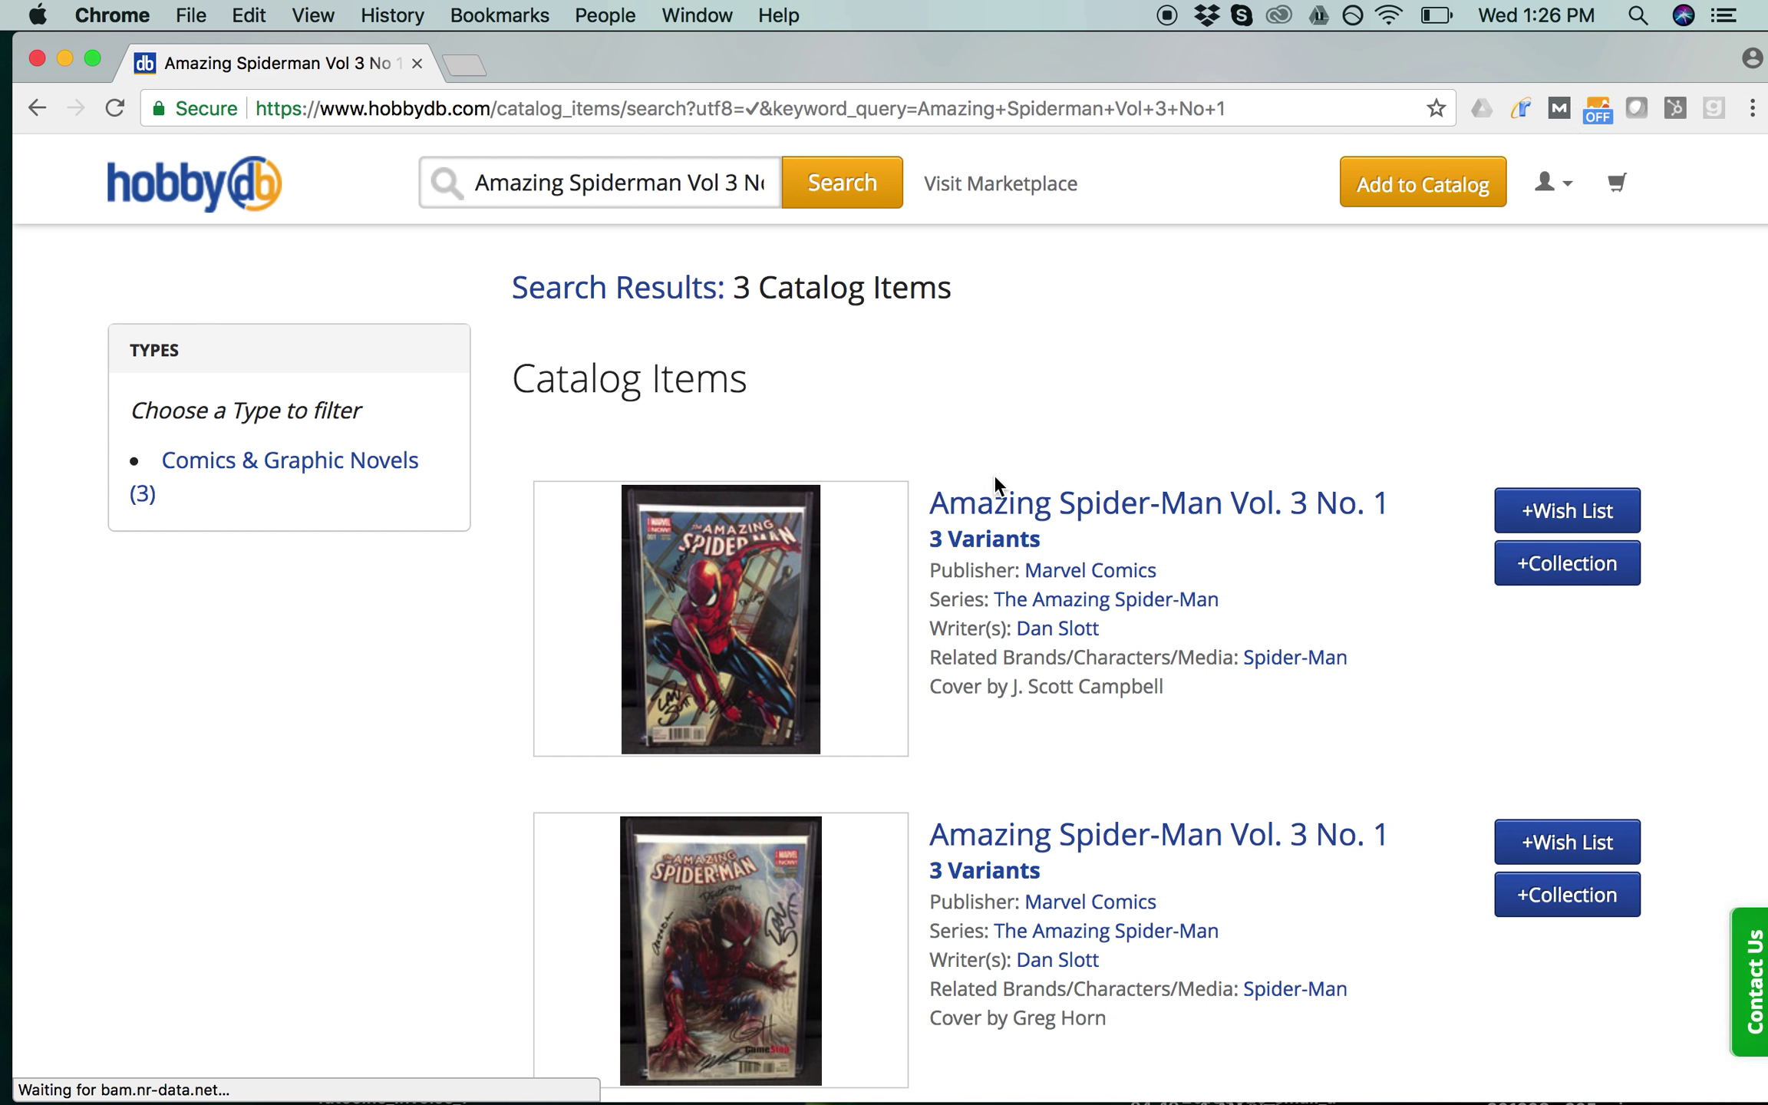
Open the J. Scott Campbell cover from the comic's variants and start adding a new variant of it
left_click(953, 547)
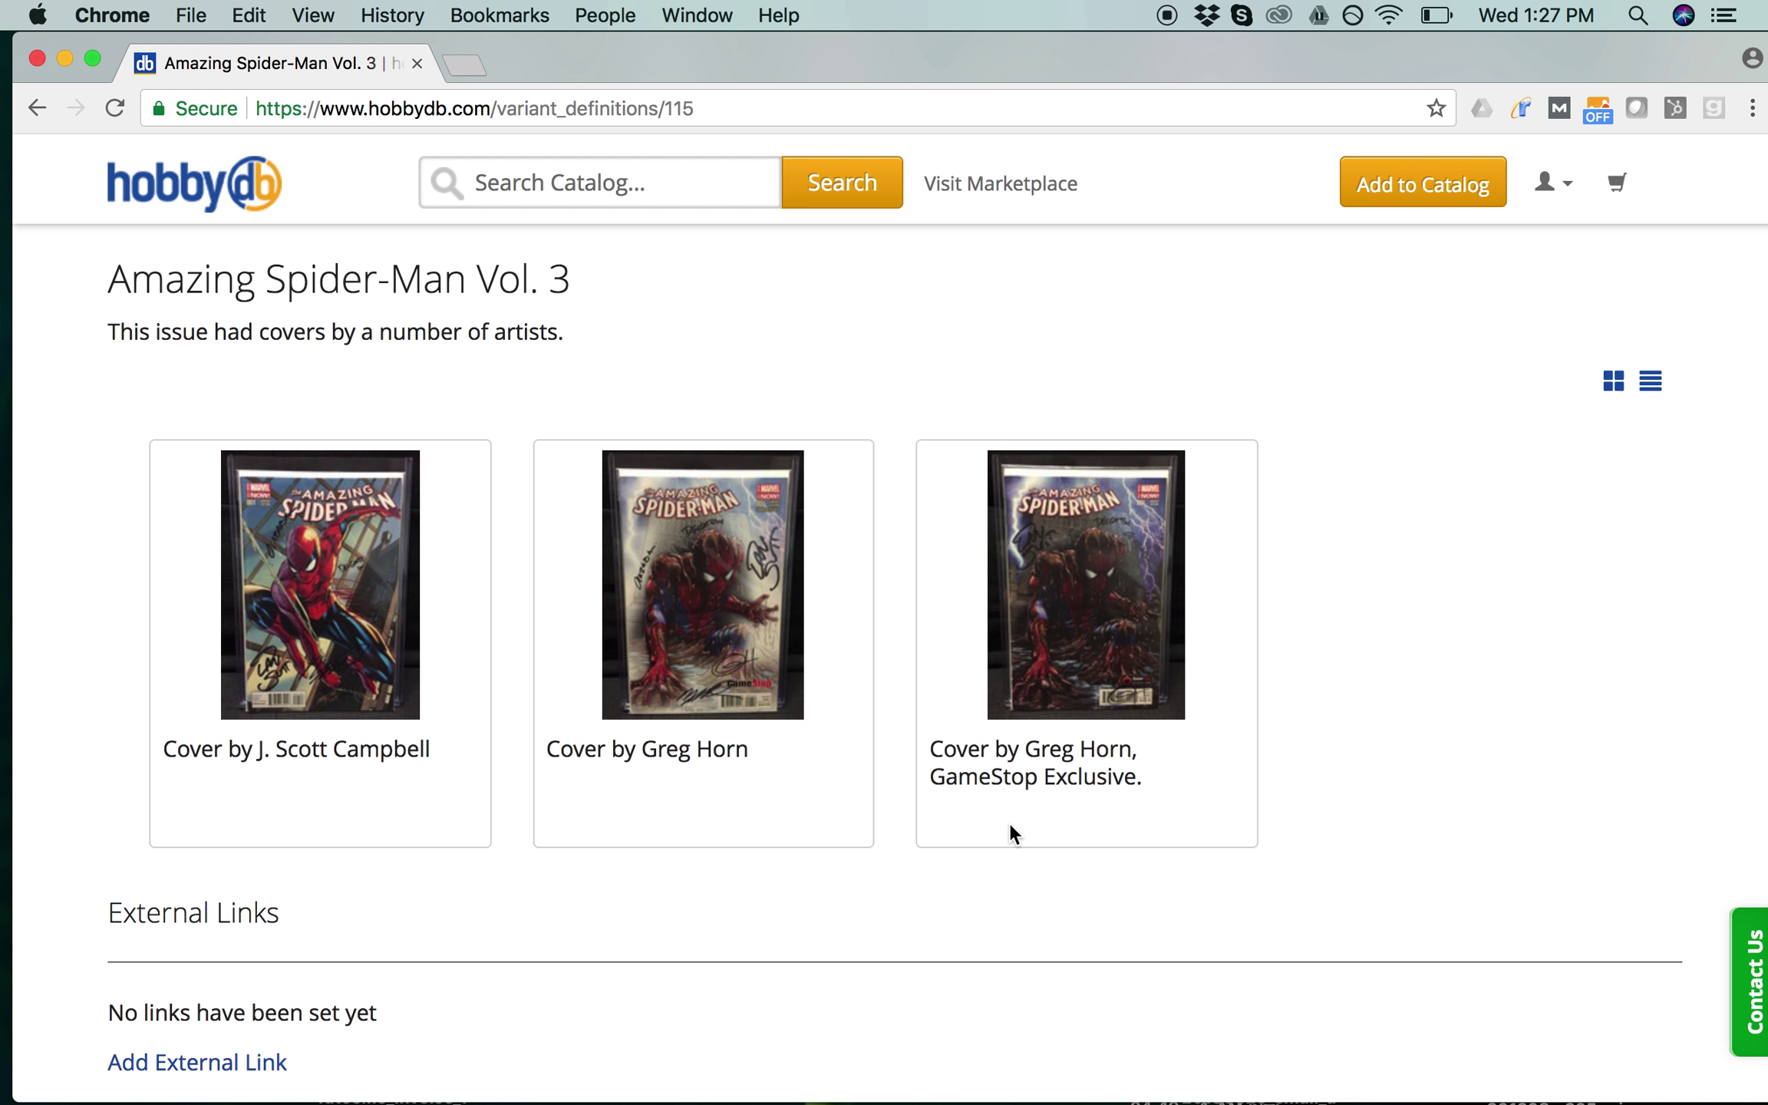
left_click(330, 587)
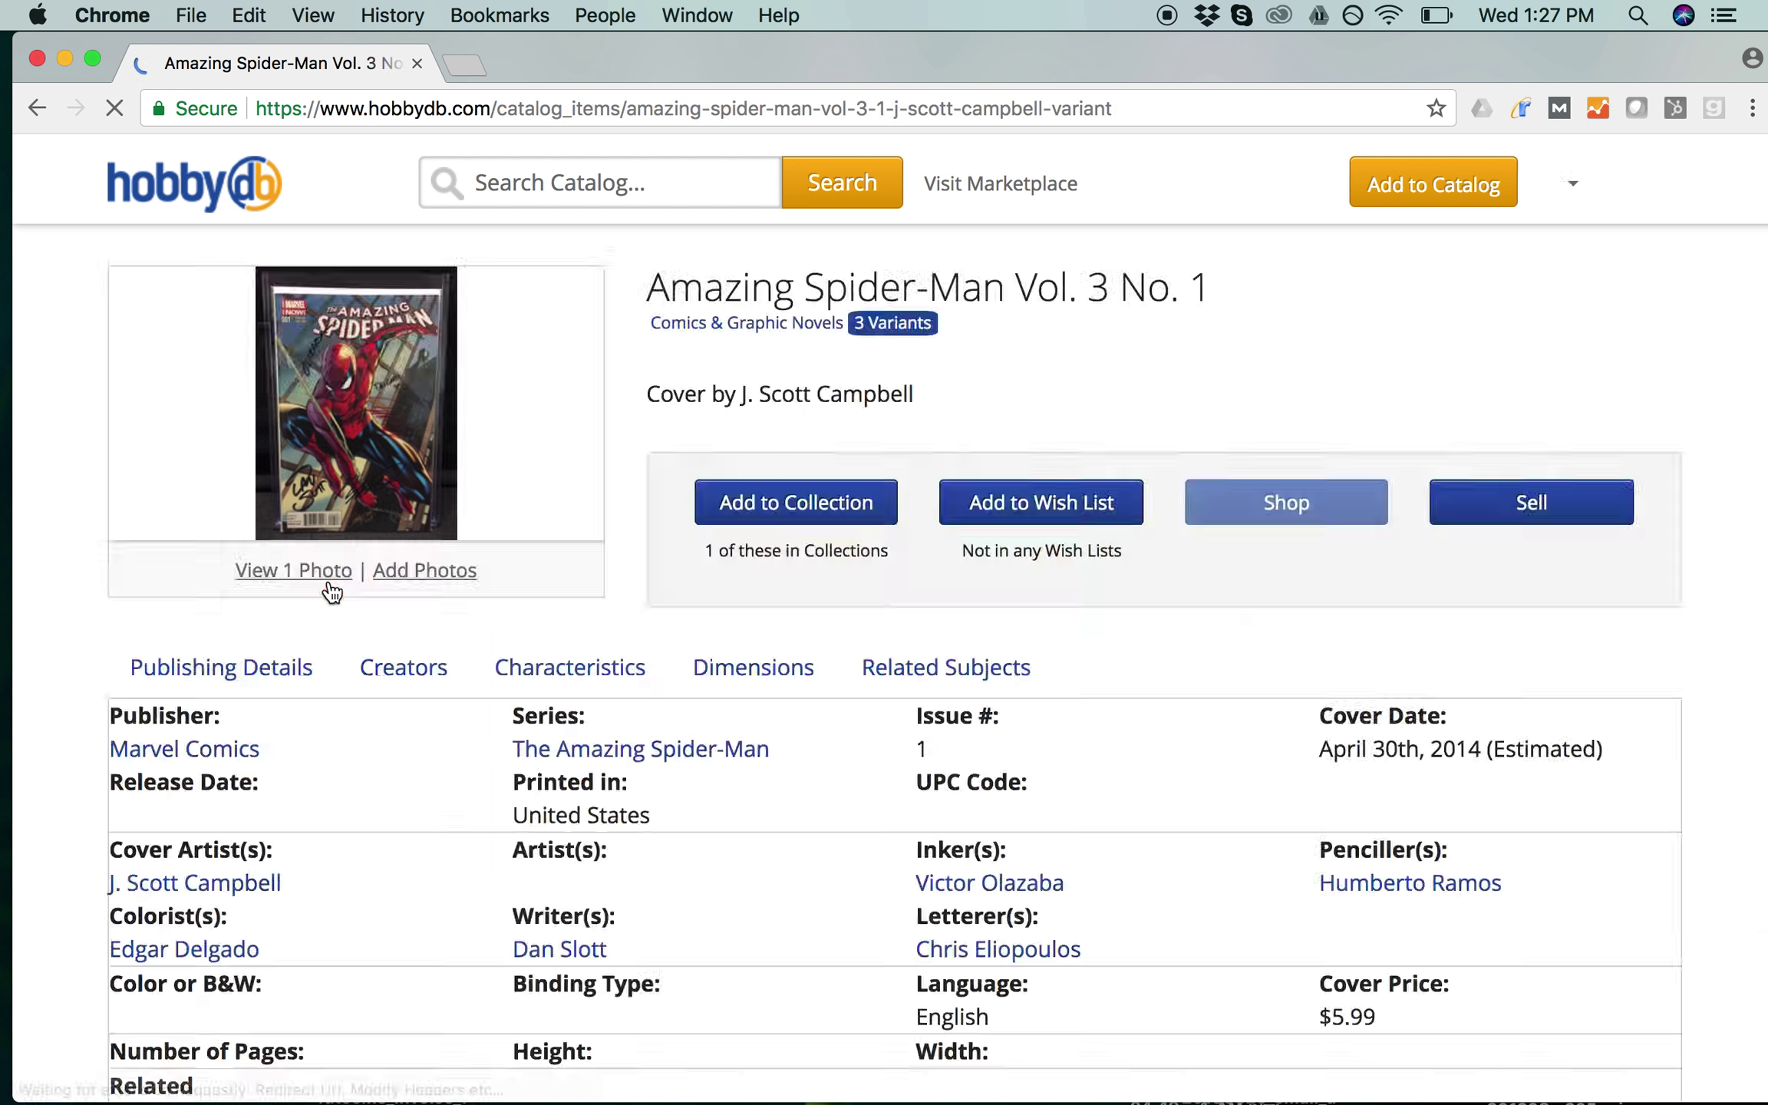
scroll(332, 591, "down", 7)
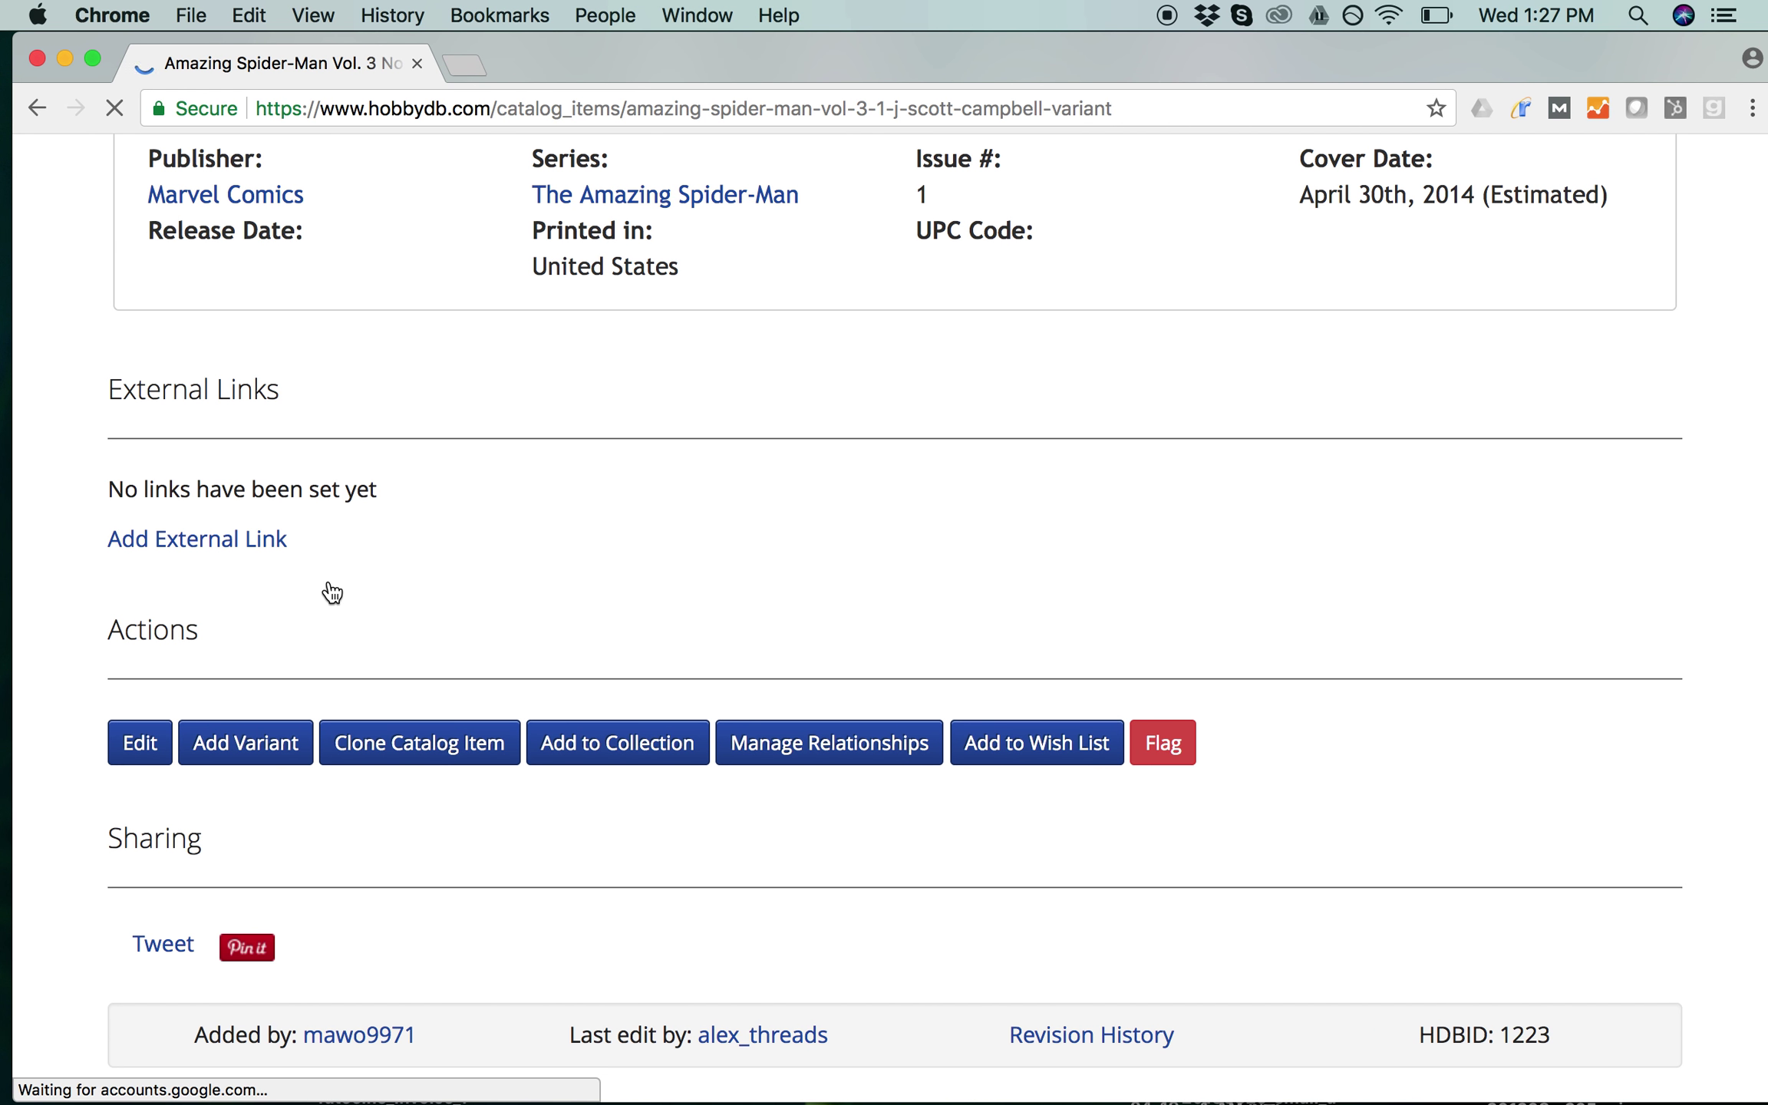
left_click(240, 748)
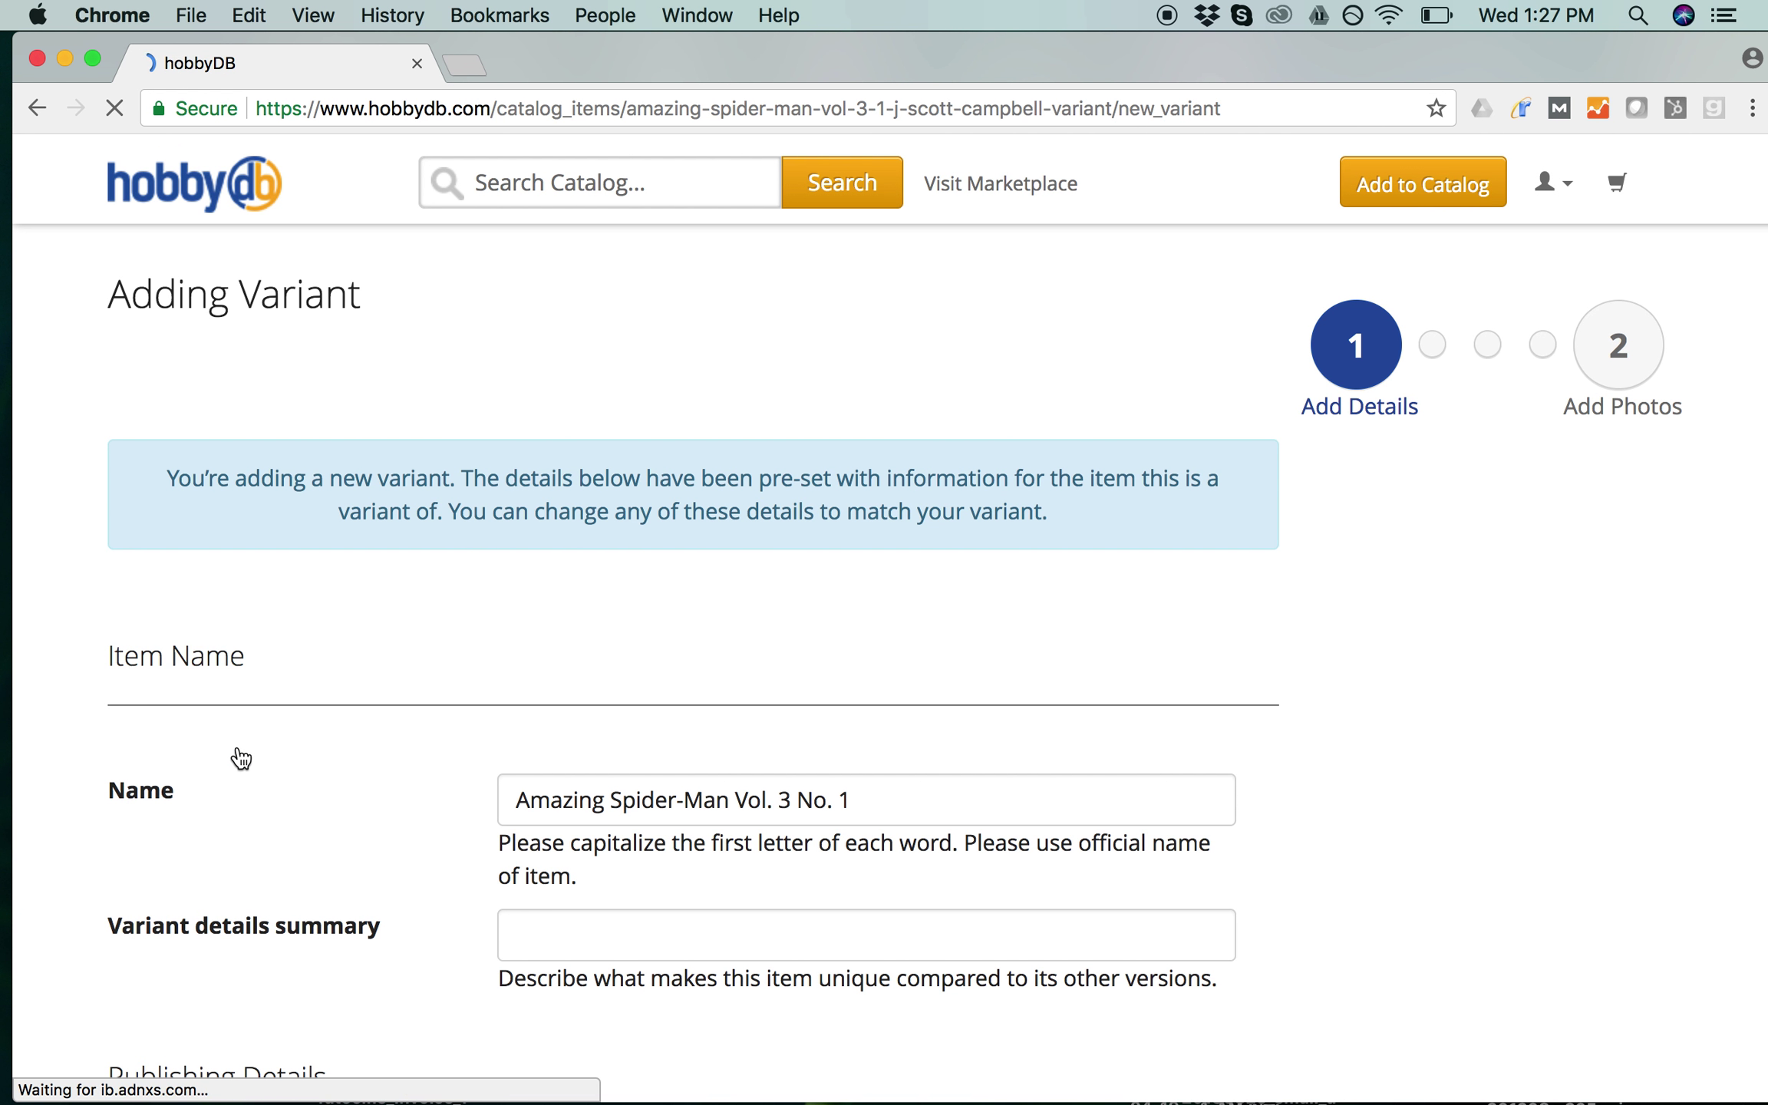
Enter "Cover by Humberto Ramos" as the new variant's details summary
scroll(236, 752, "down", 3)
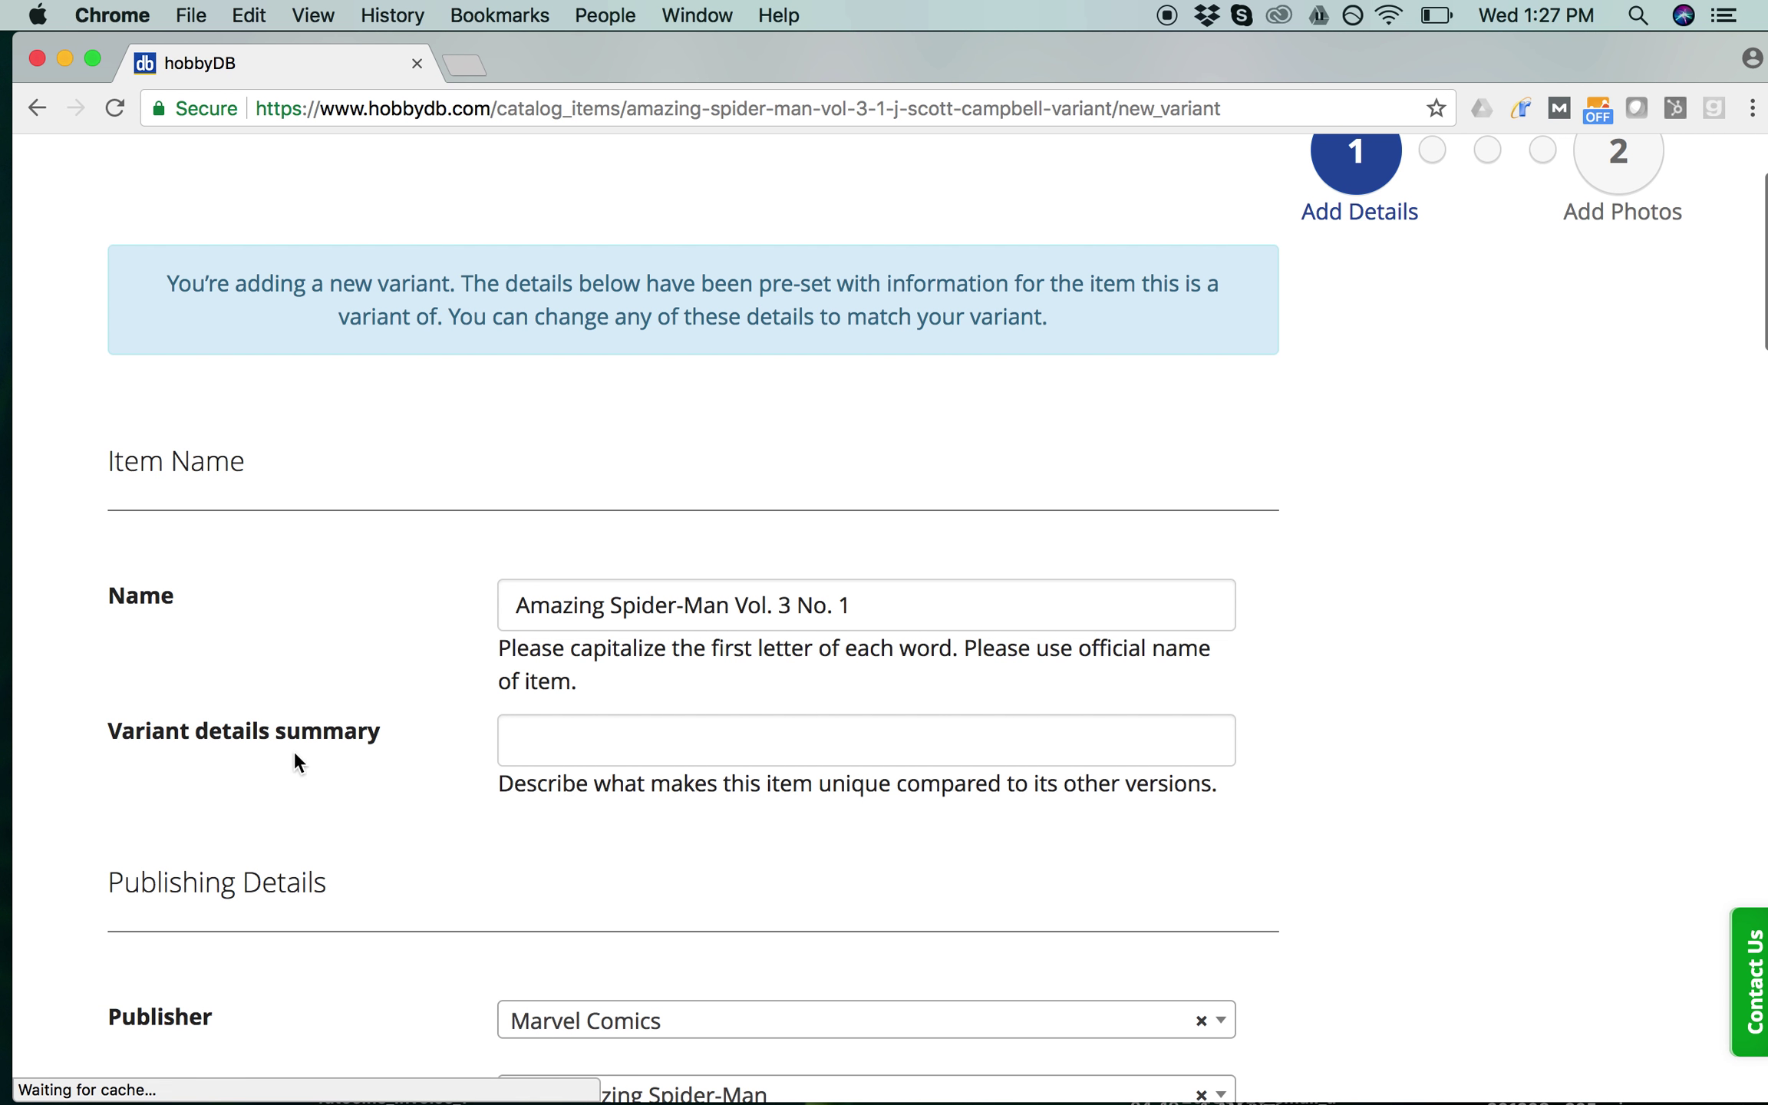
left_click(556, 731)
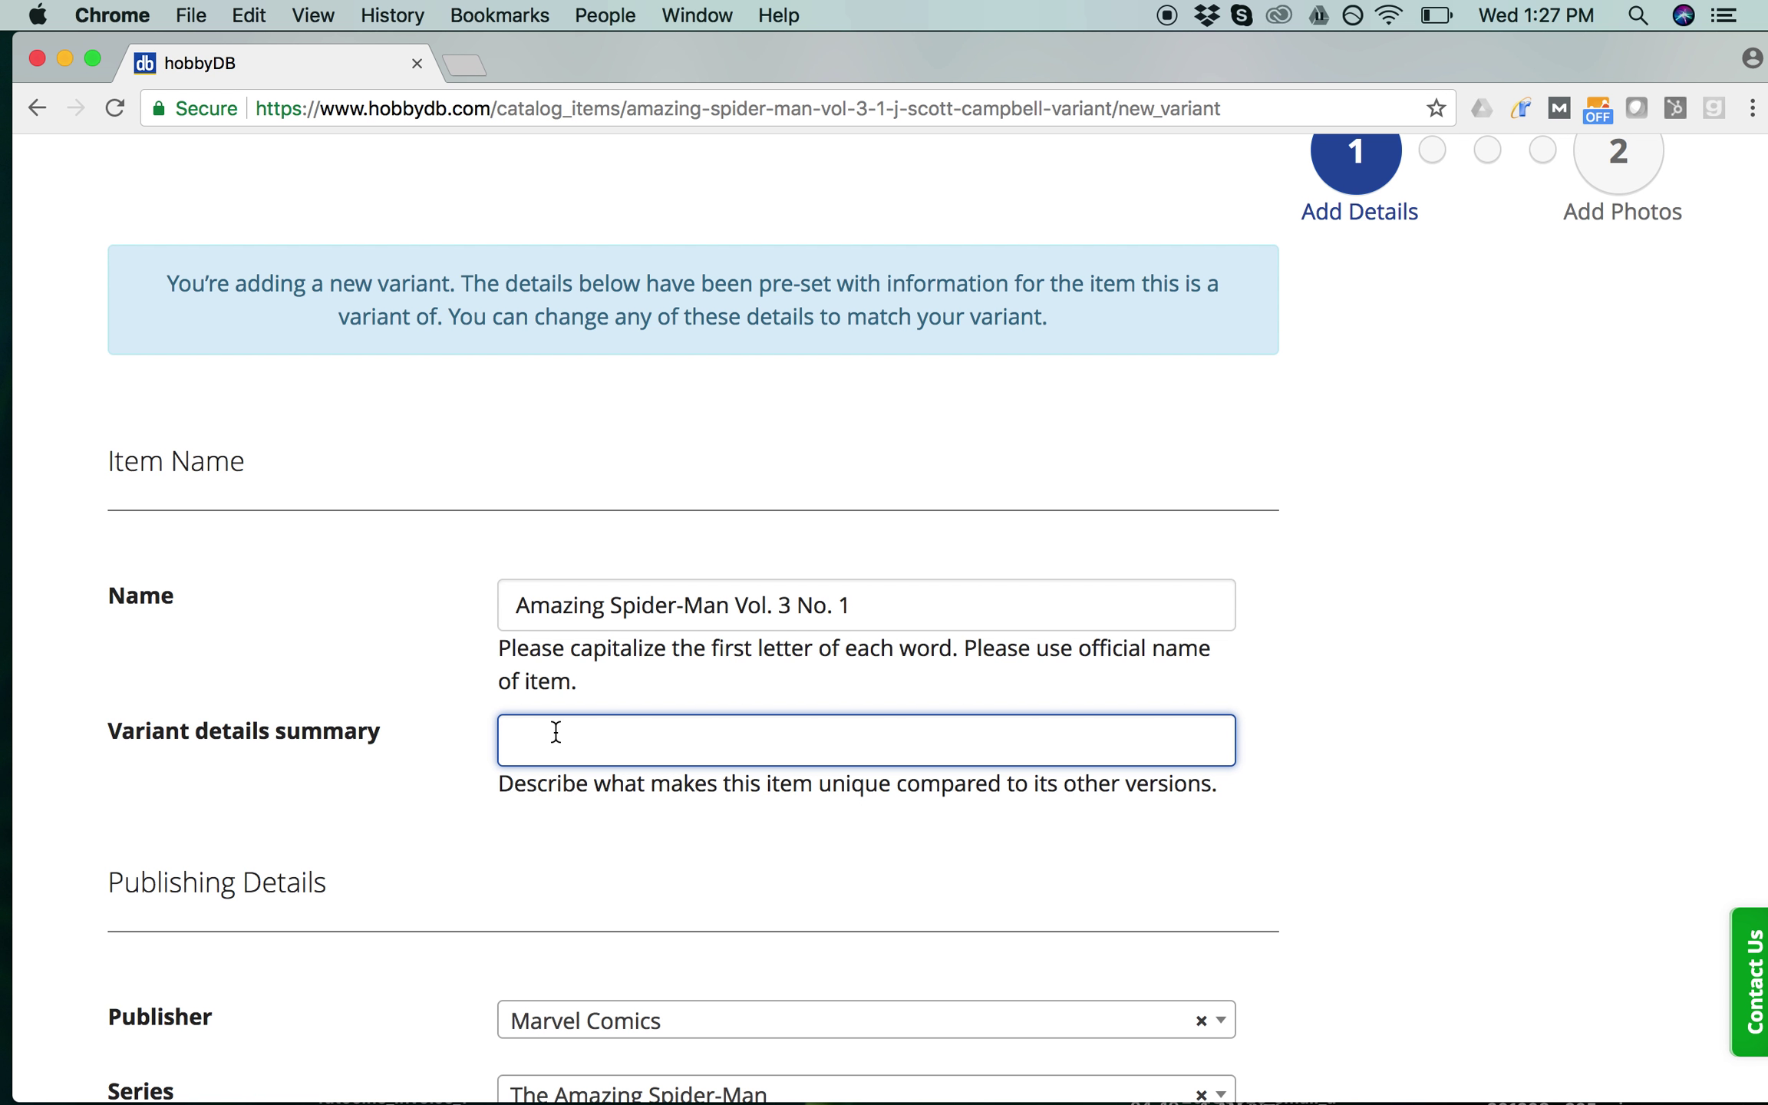
type("Cover by Humberto Ramos")
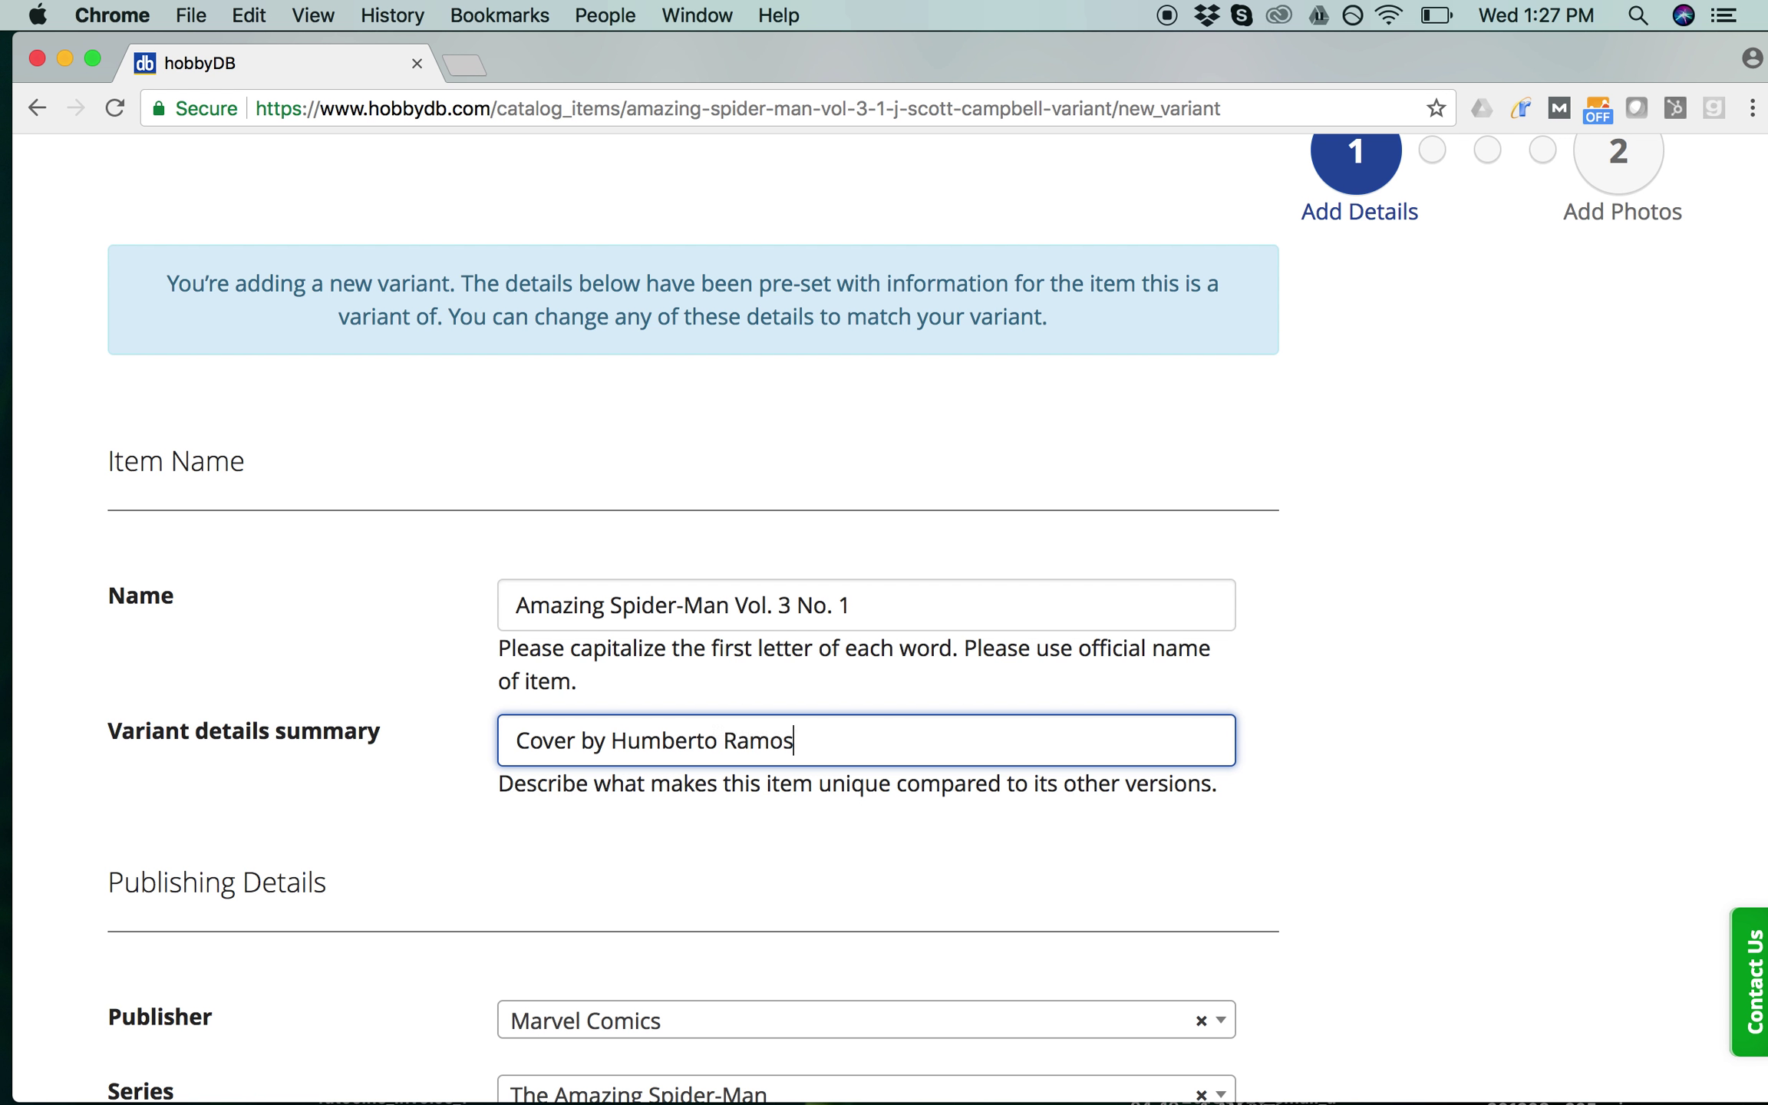
Replace the variant's prefilled cover artist with Humberto Ramos
scroll(355, 915, "down", 10)
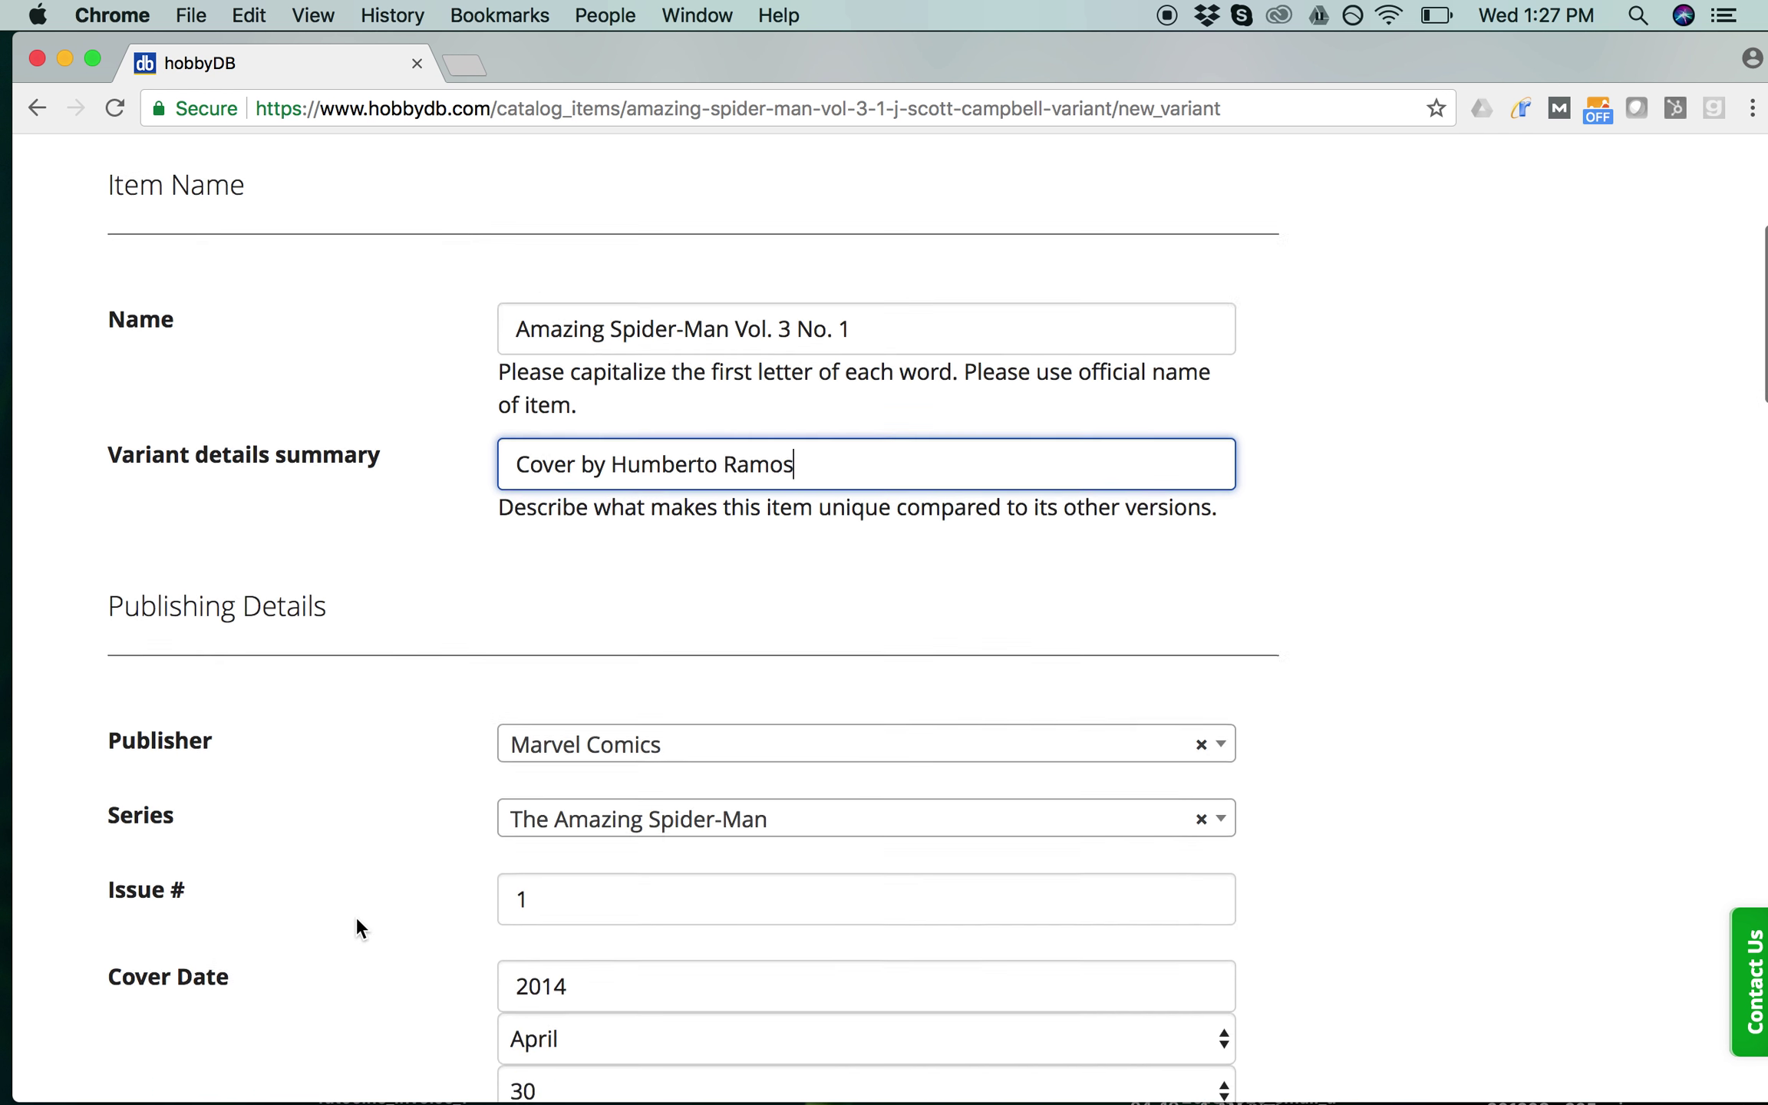
scroll(356, 915, "down", 8)
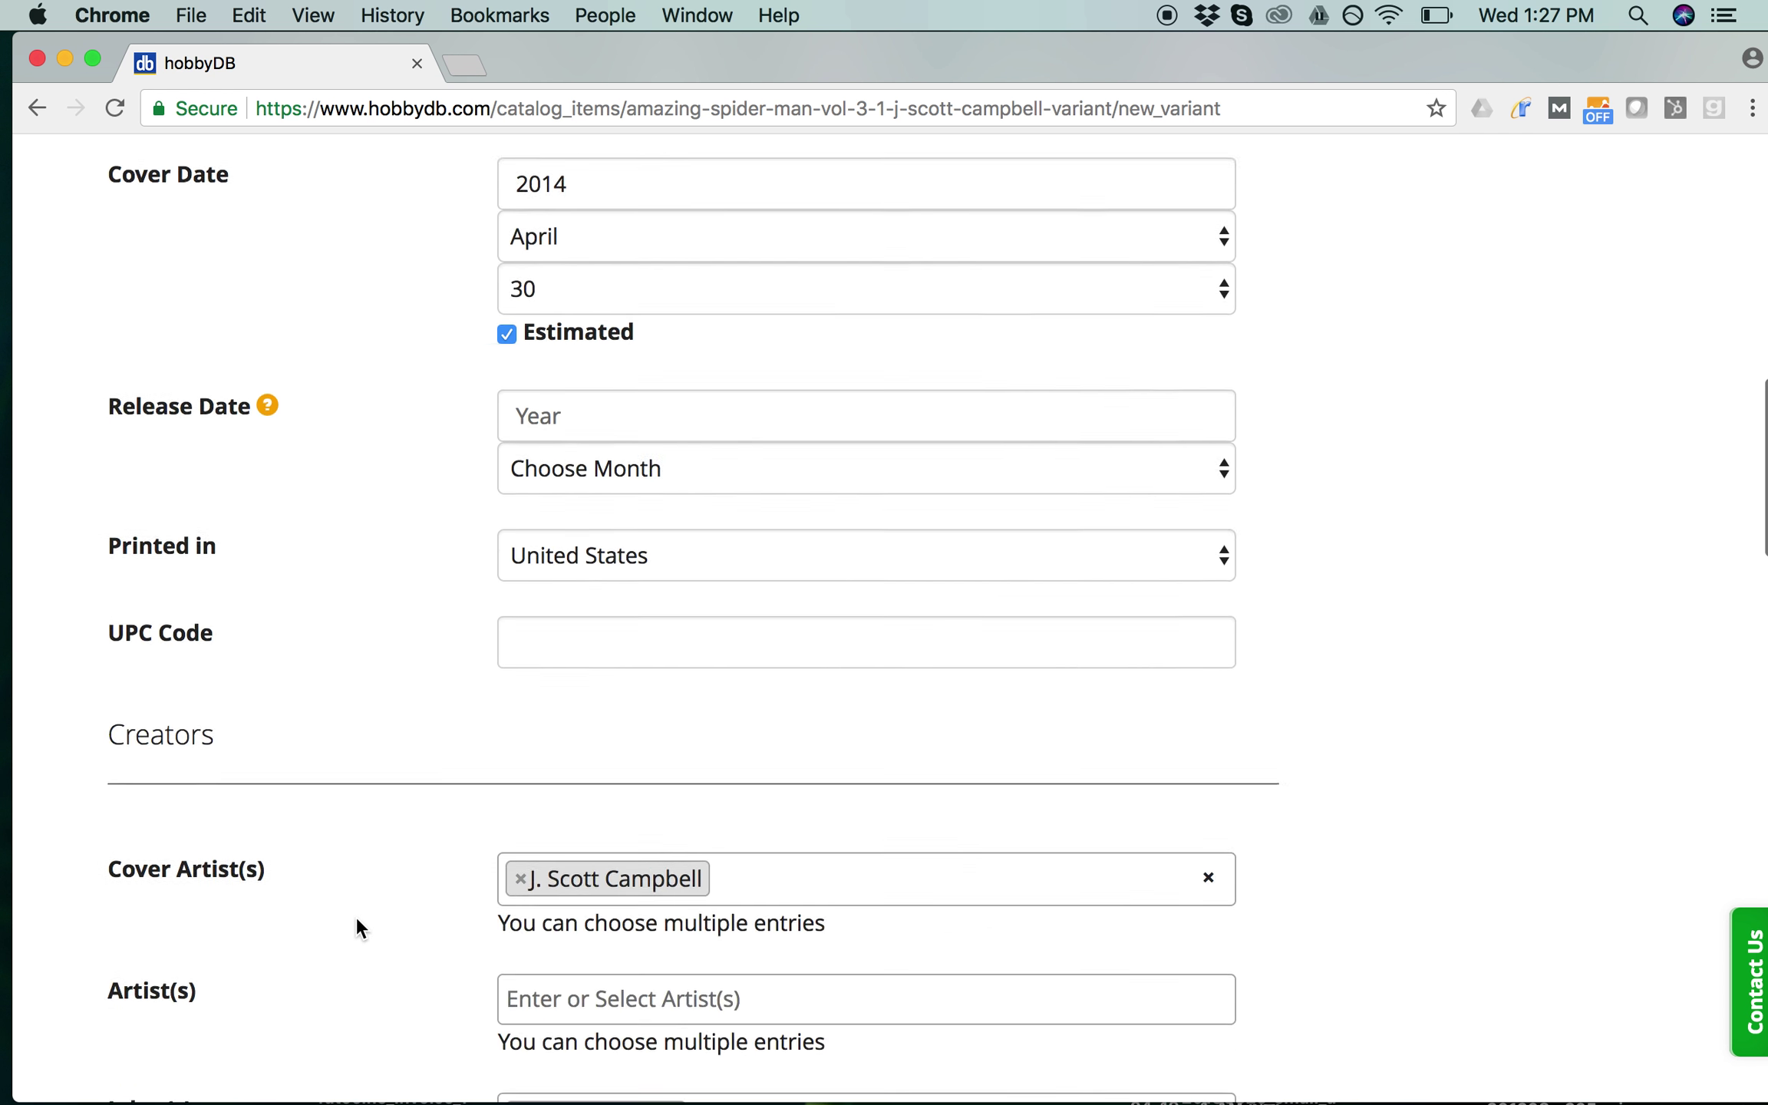
scroll(356, 915, "down", 1)
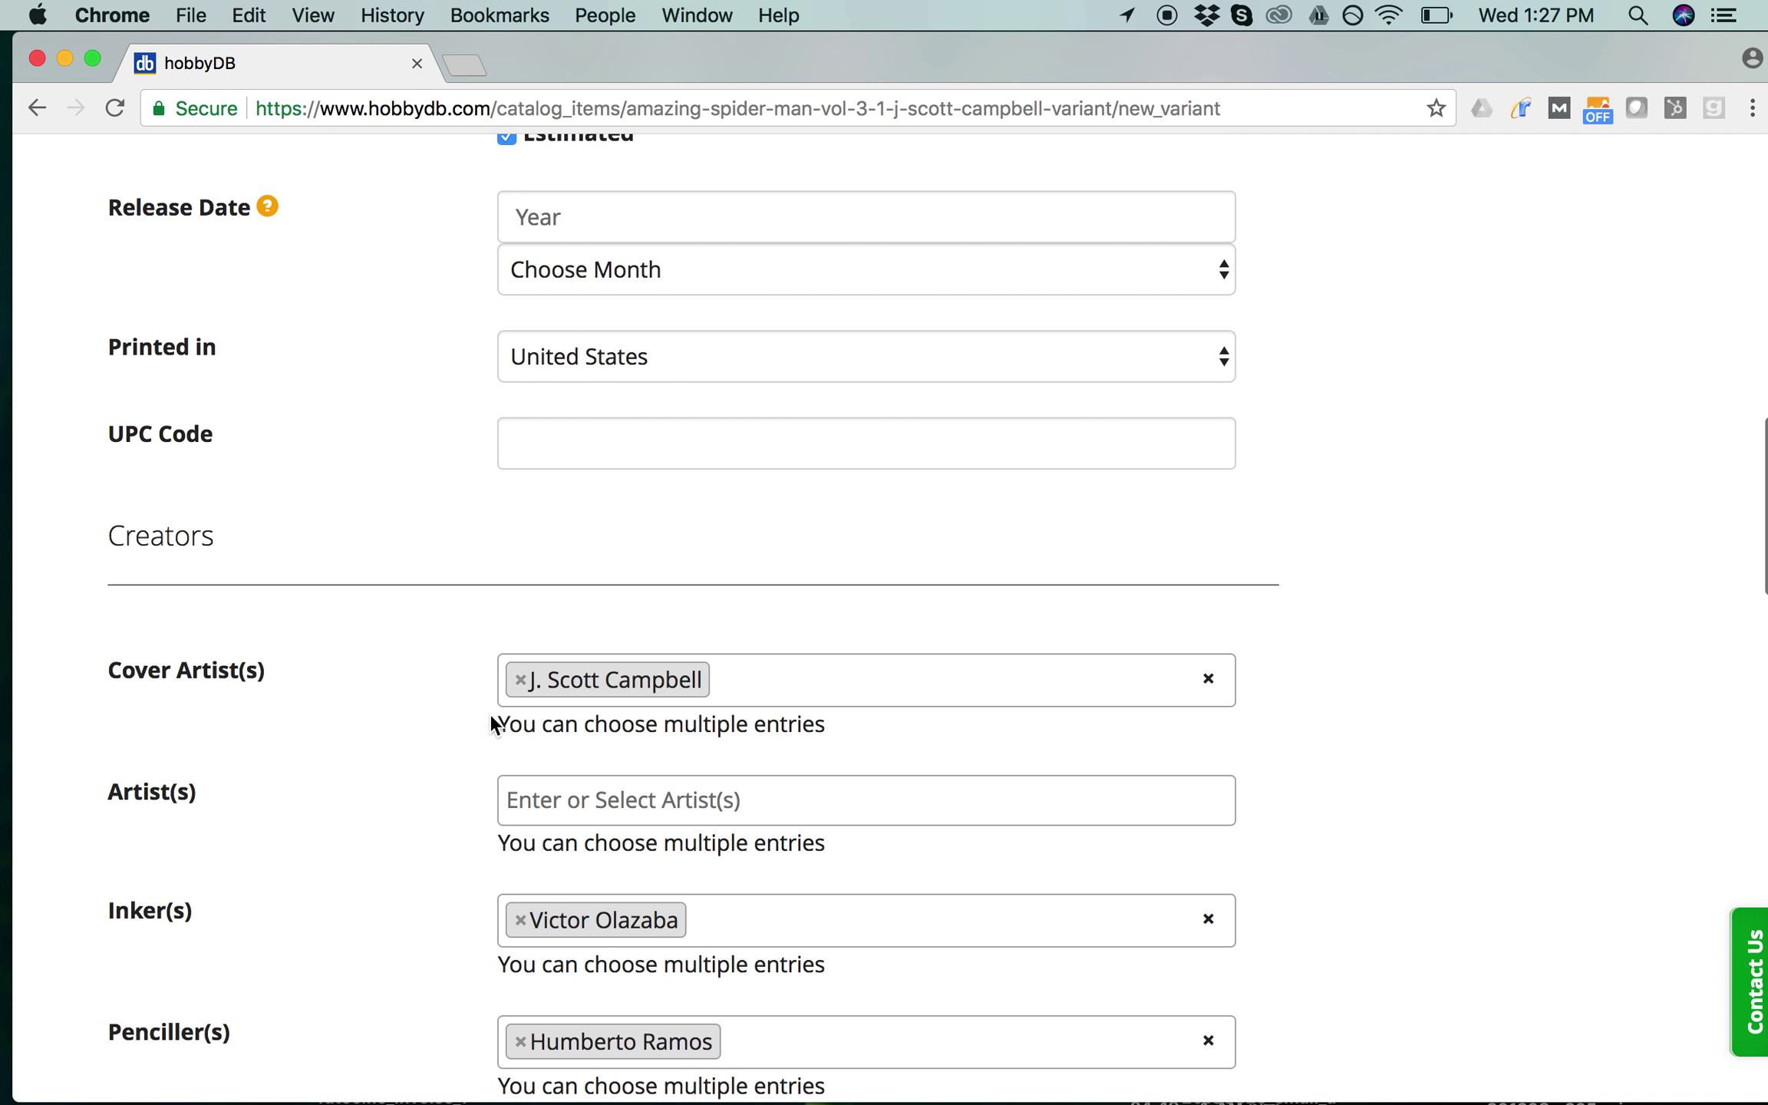
left_click(520, 679)
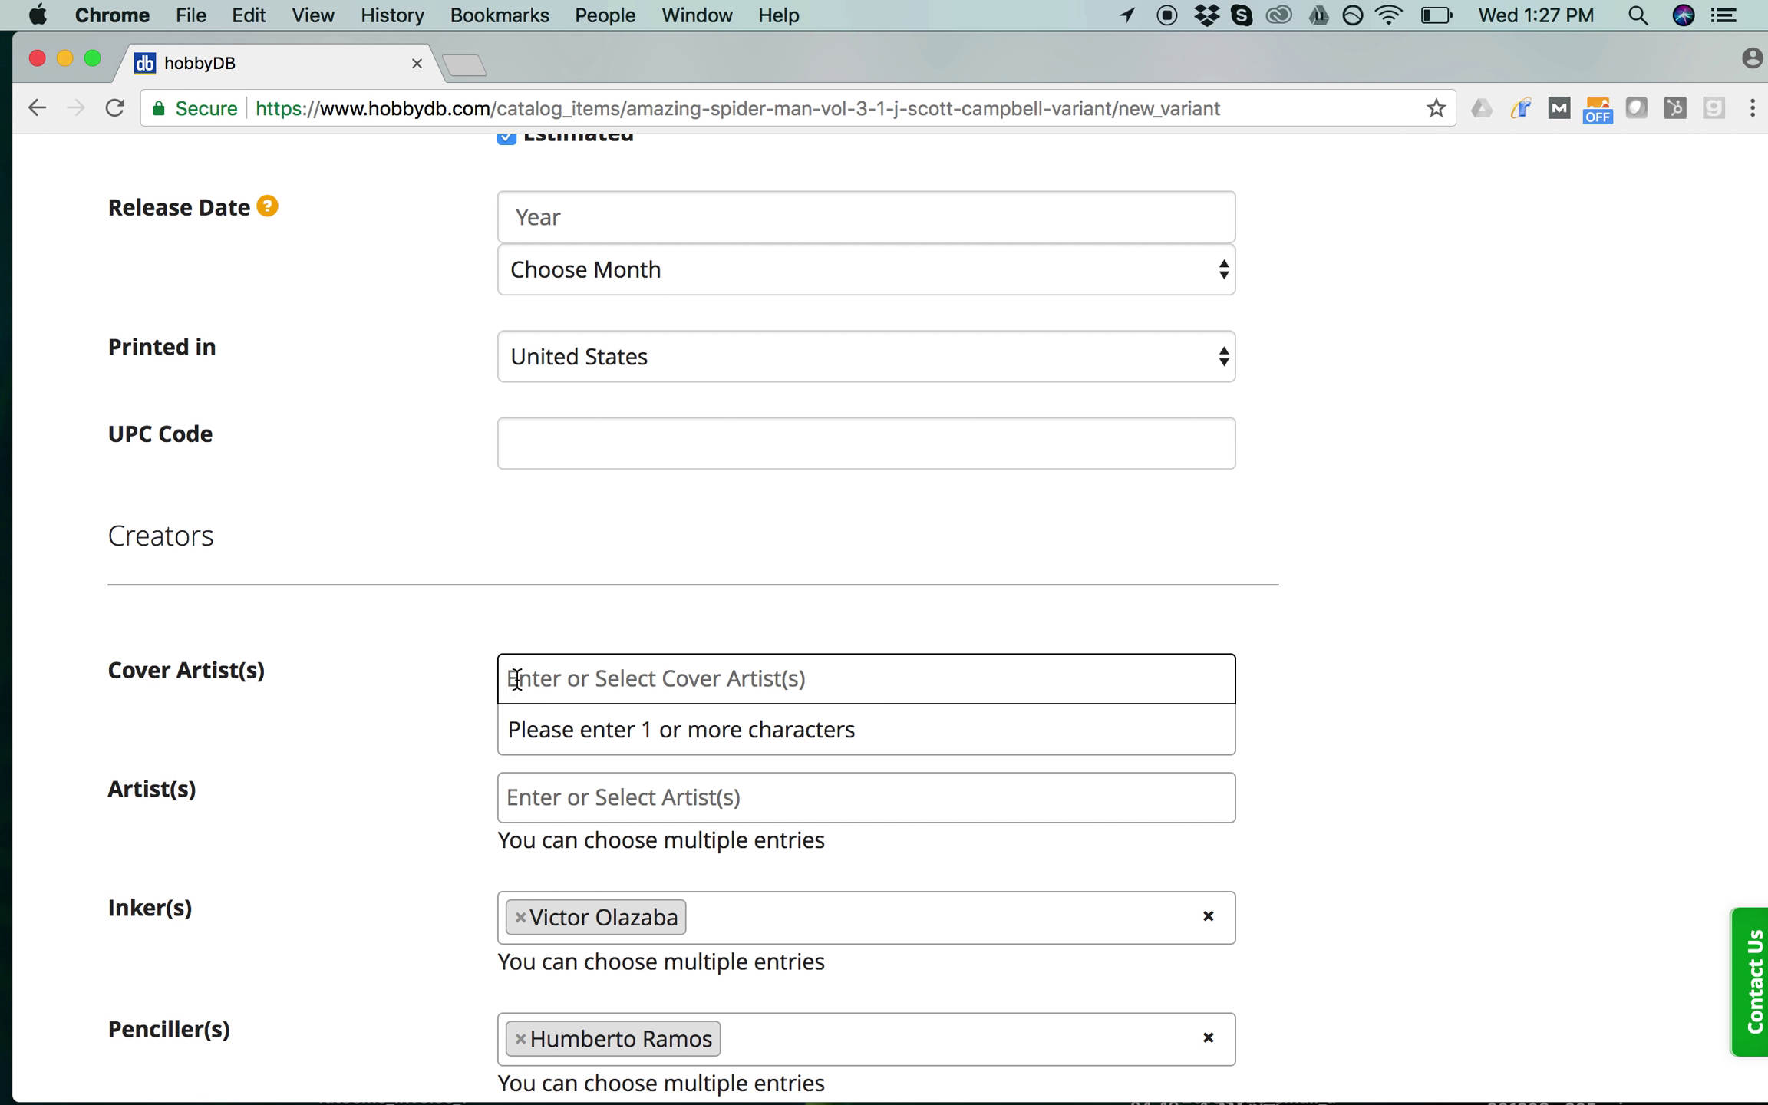
type("Humberto Ramos")
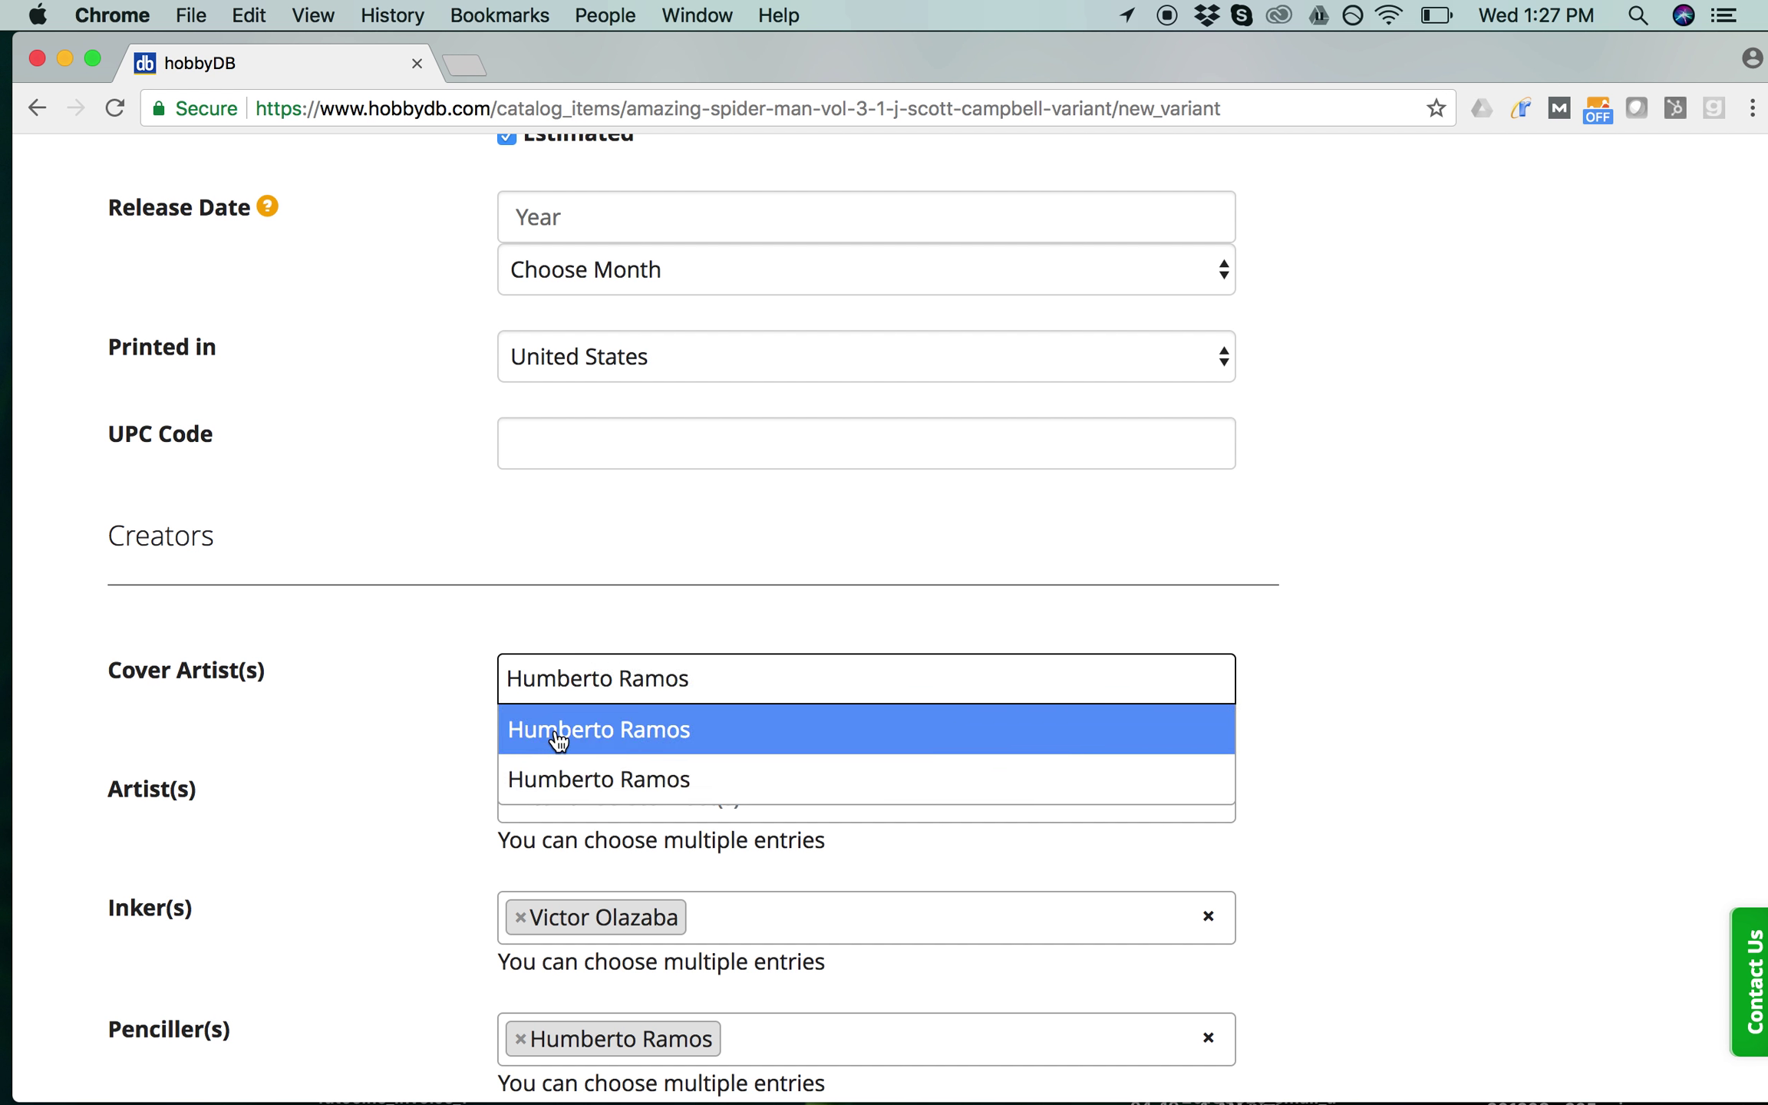
left_click(557, 740)
Keep the remaining prefilled details, save the variant and continue to adding photos
scroll(459, 837, "down", 6)
scroll(458, 836, "down", 10)
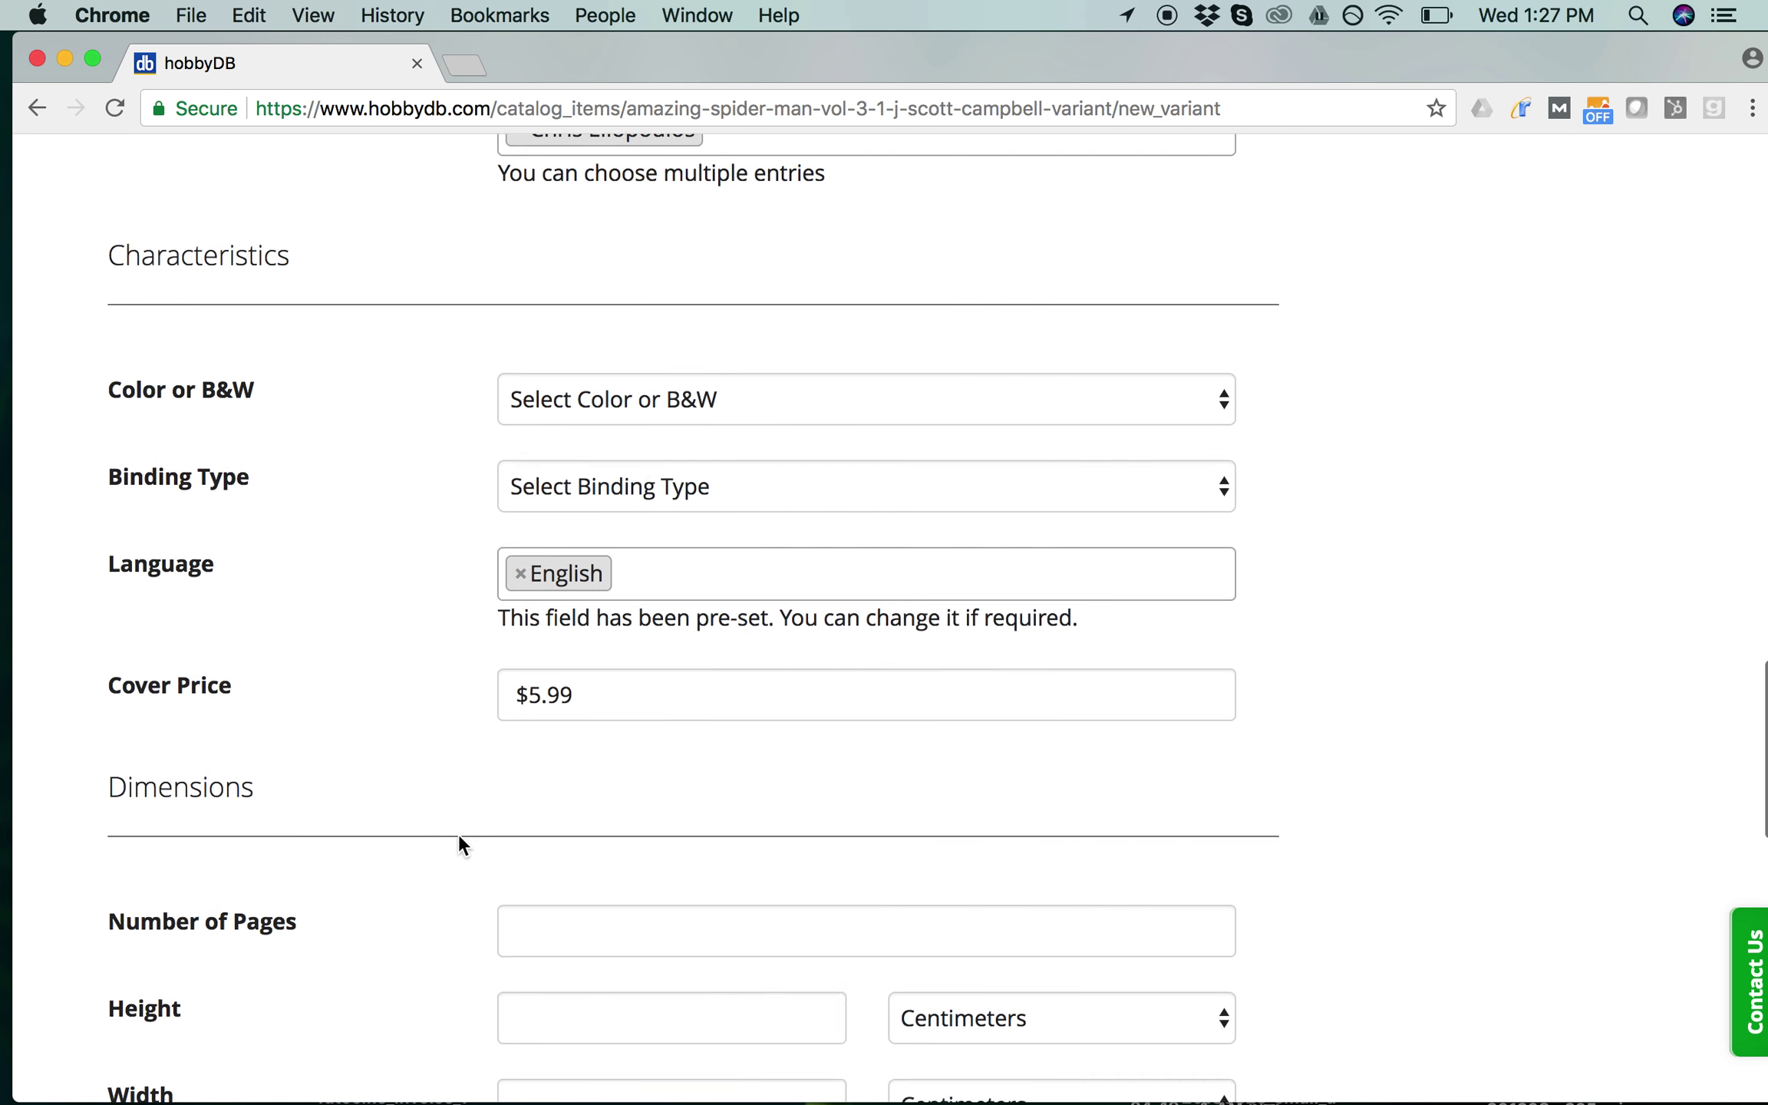
scroll(459, 833, "down", 10)
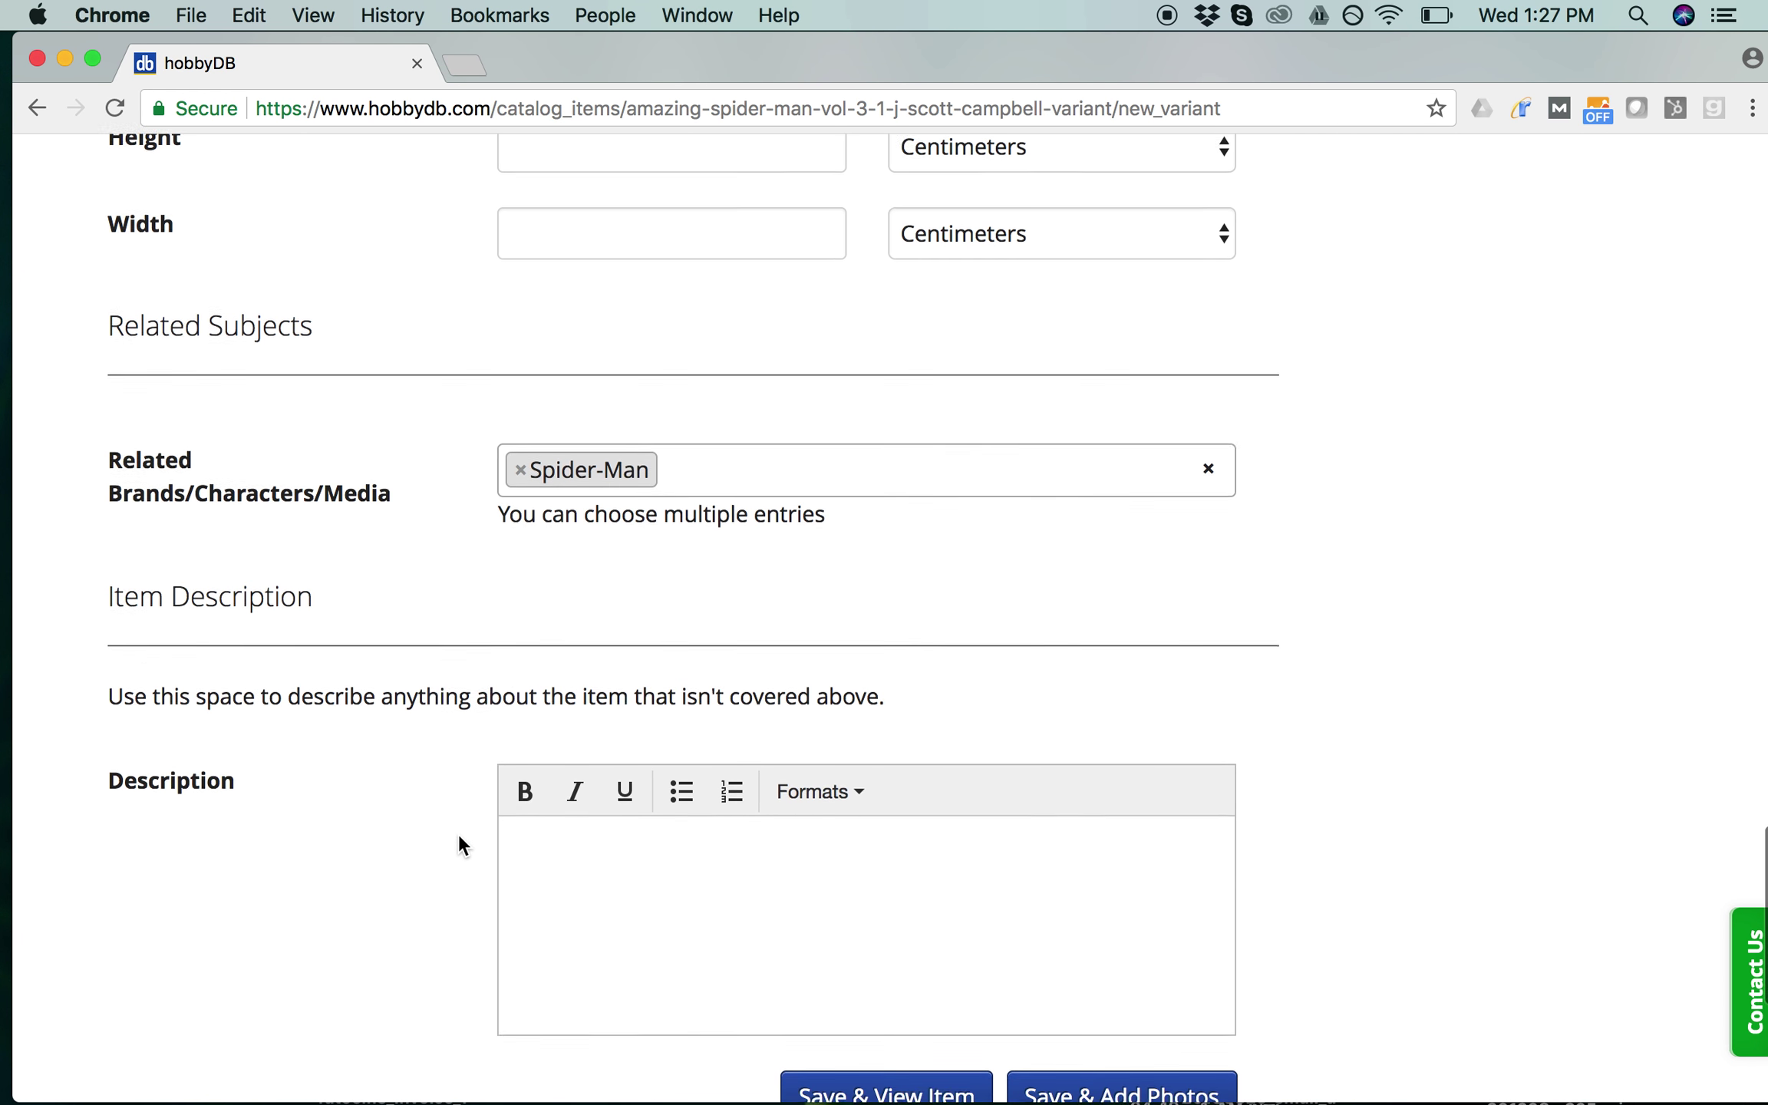
scroll(459, 833, "down", 3)
left_click(1155, 937)
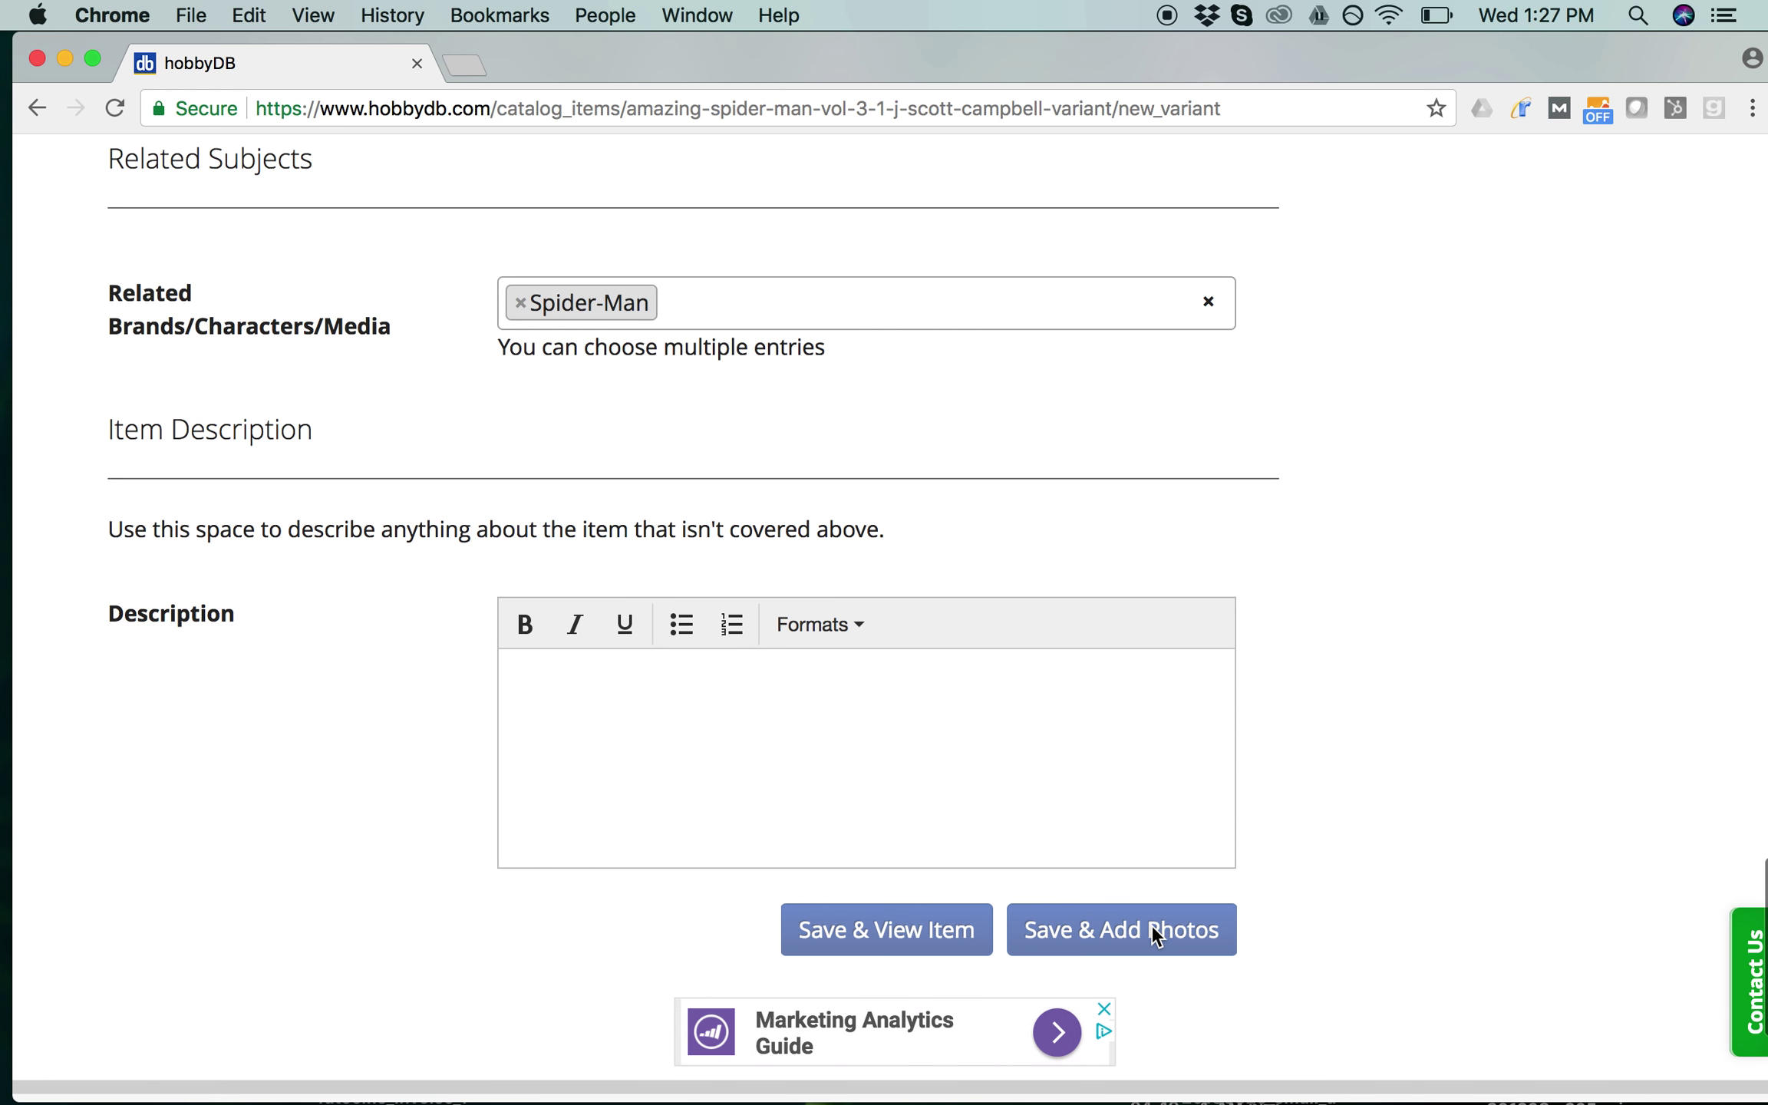
Upload the cover photo for the new variant and finish by viewing the item
left_click_drag(646, 72, 751, 72)
left_click_drag(86, 539, 345, 564)
left_click_drag(827, 32, 692, 59)
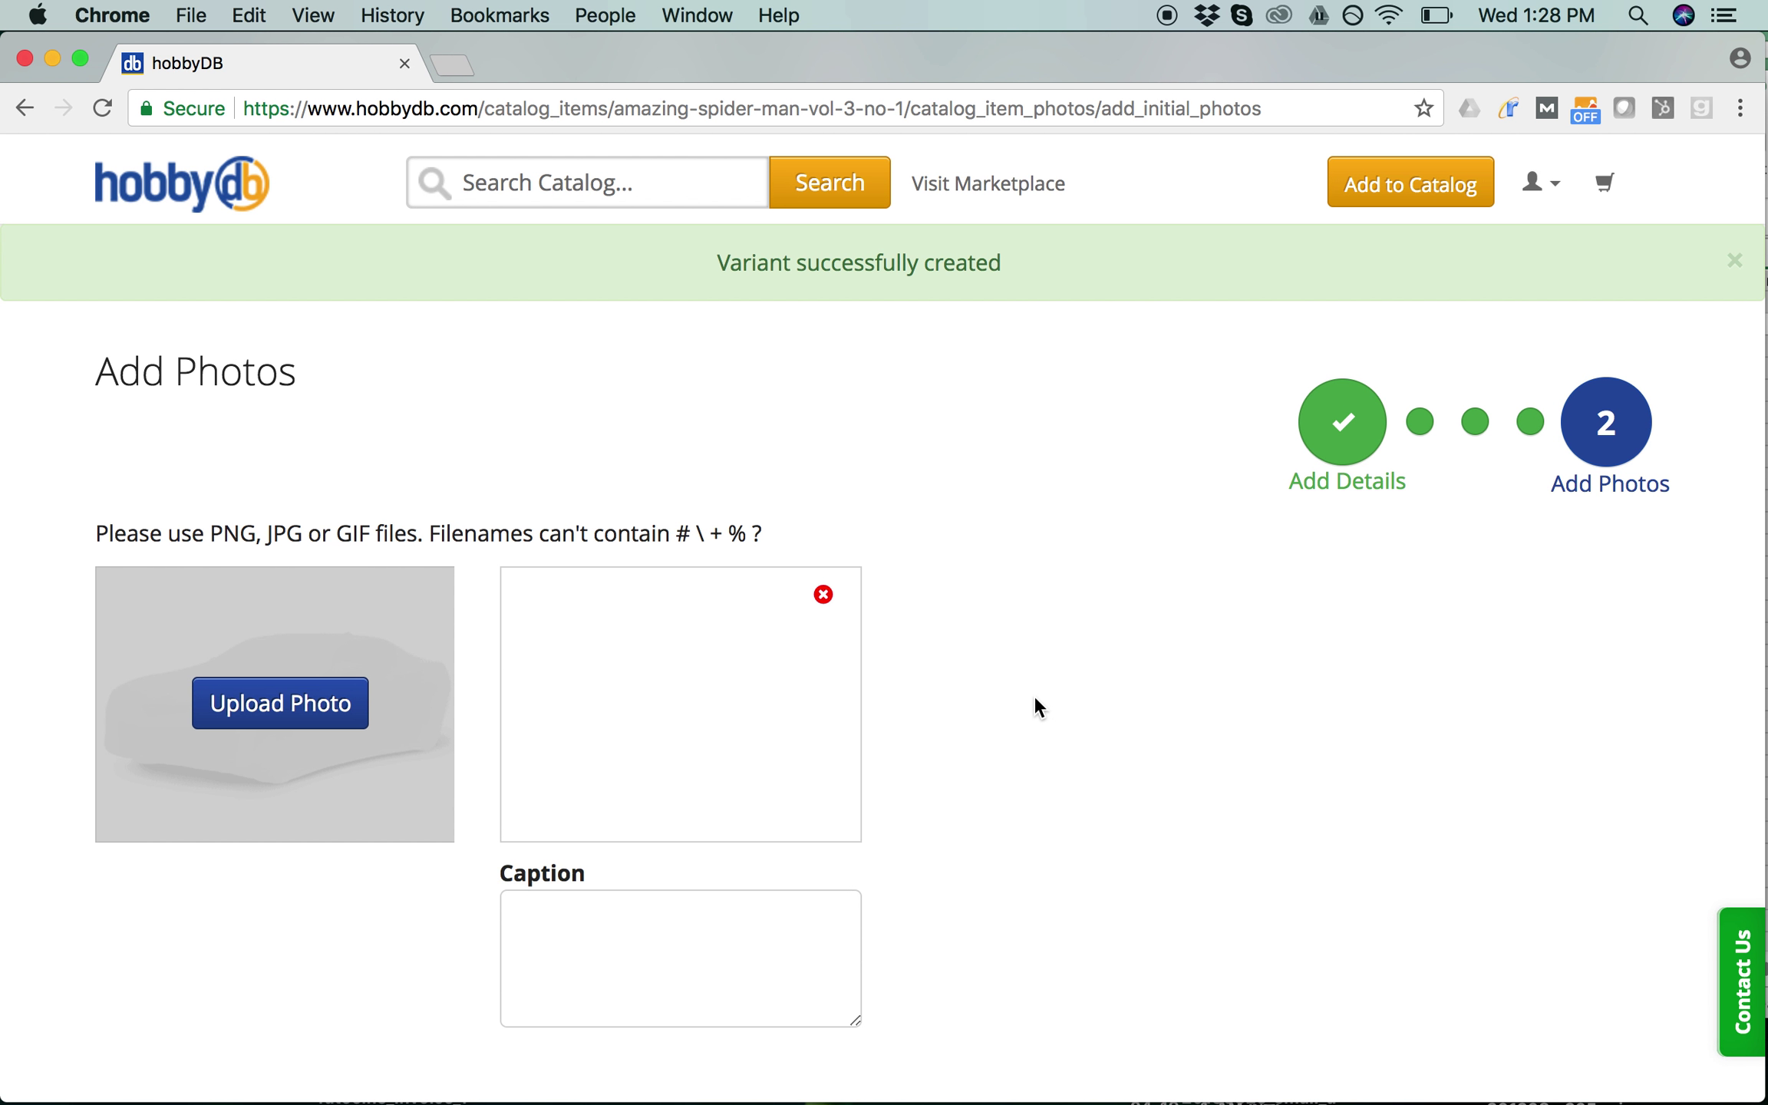
scroll(1034, 702, "down", 3)
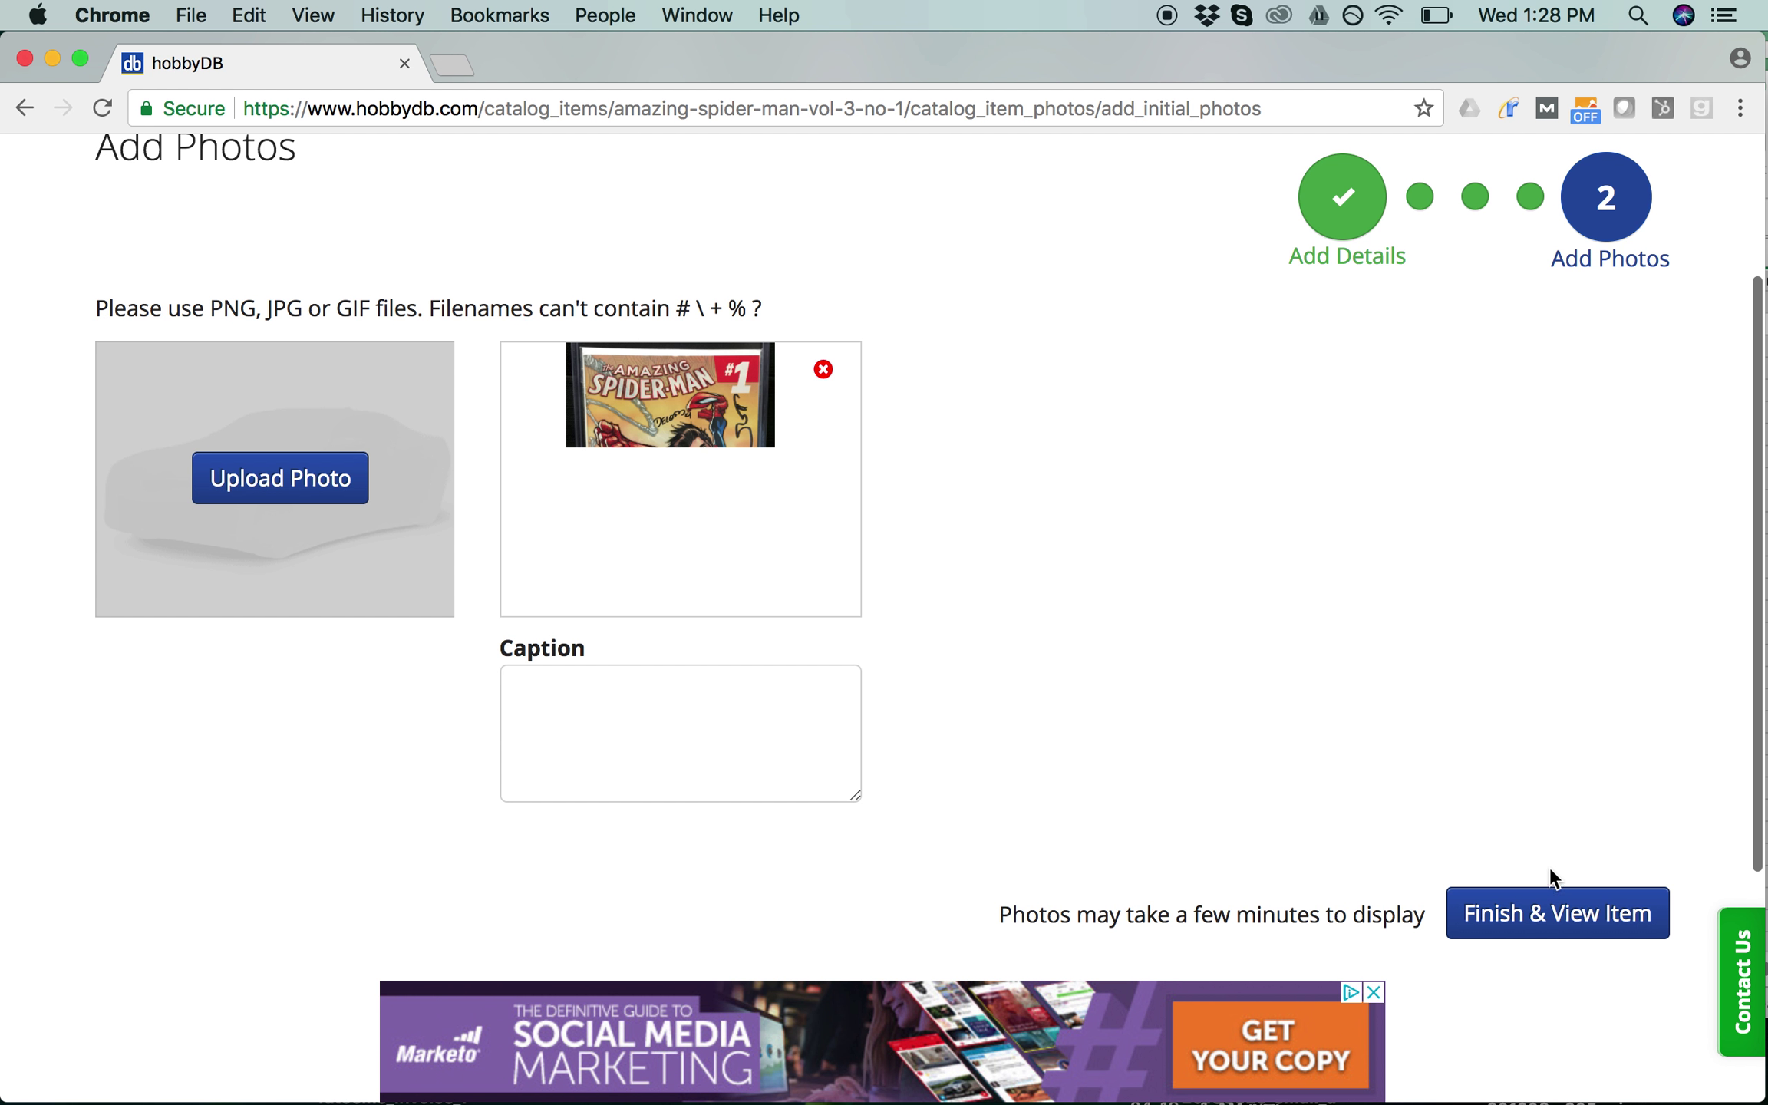
left_click(1542, 905)
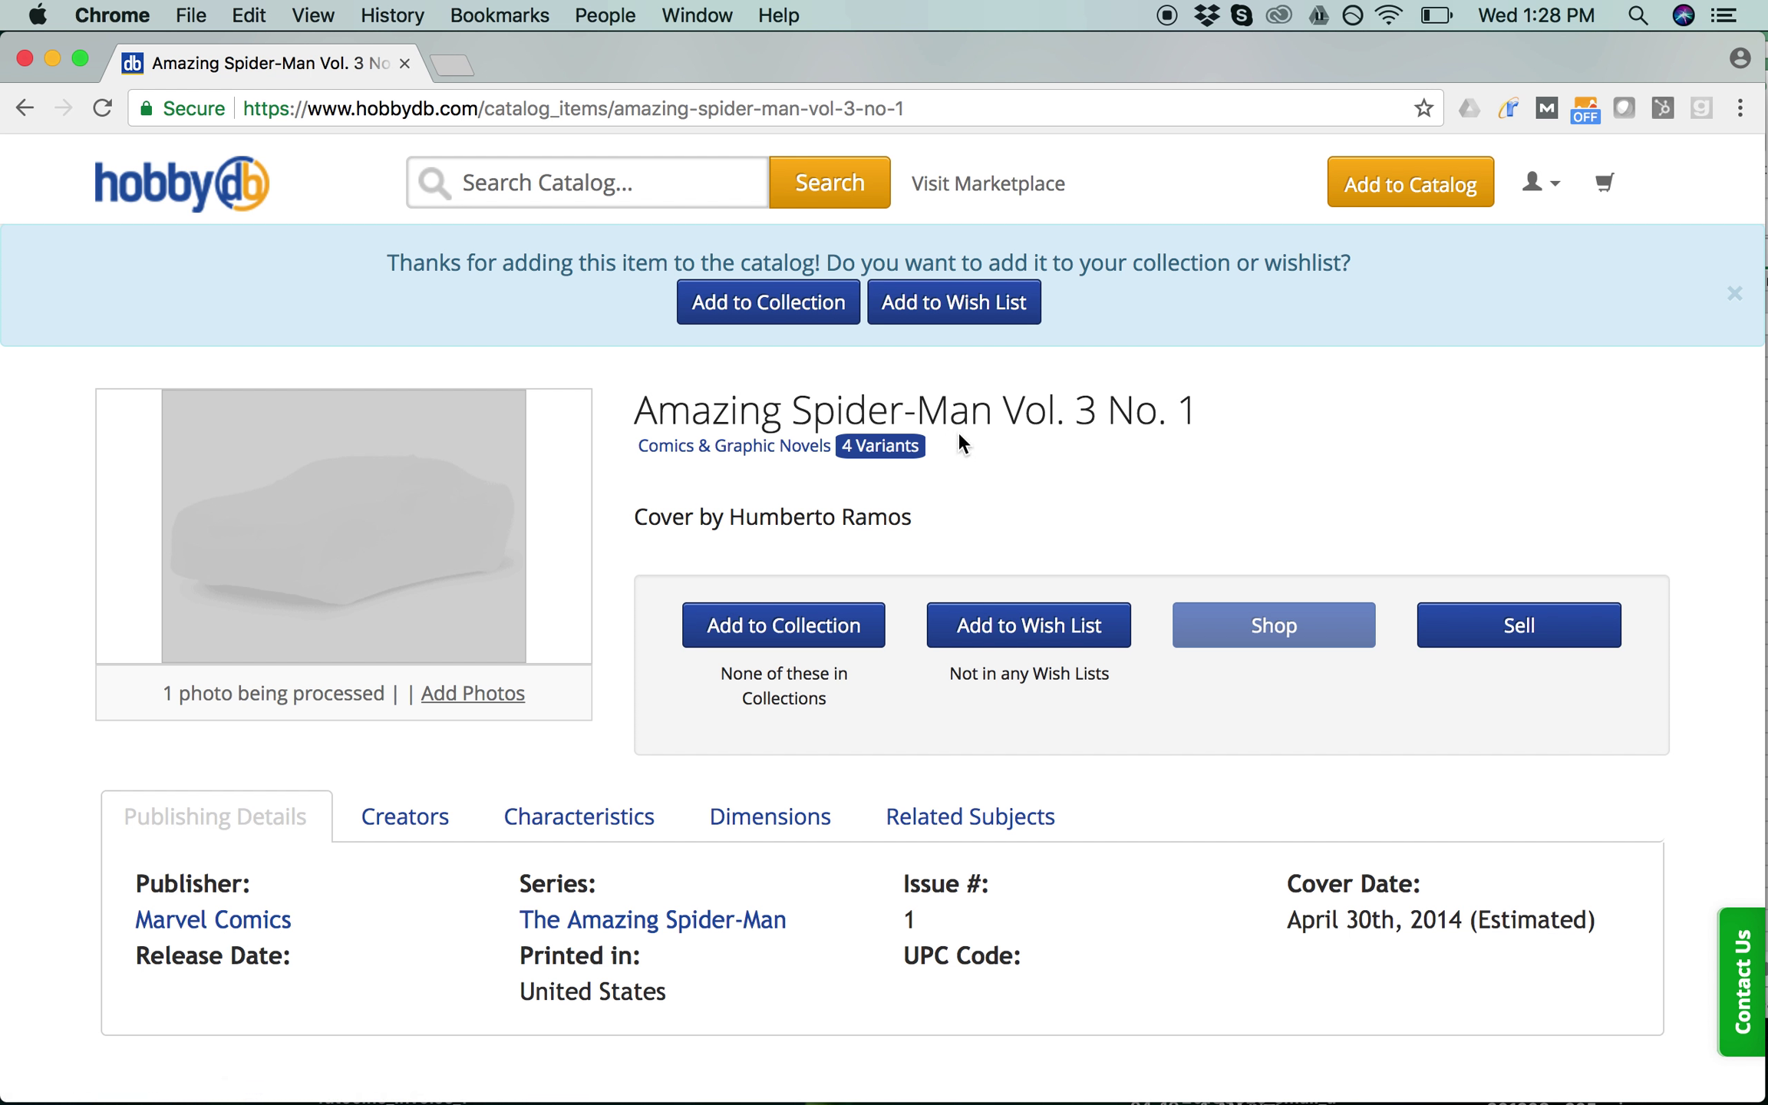
Open the Humberto Ramos cover from the issue's variants and start cloning that catalog item
left_click(888, 454)
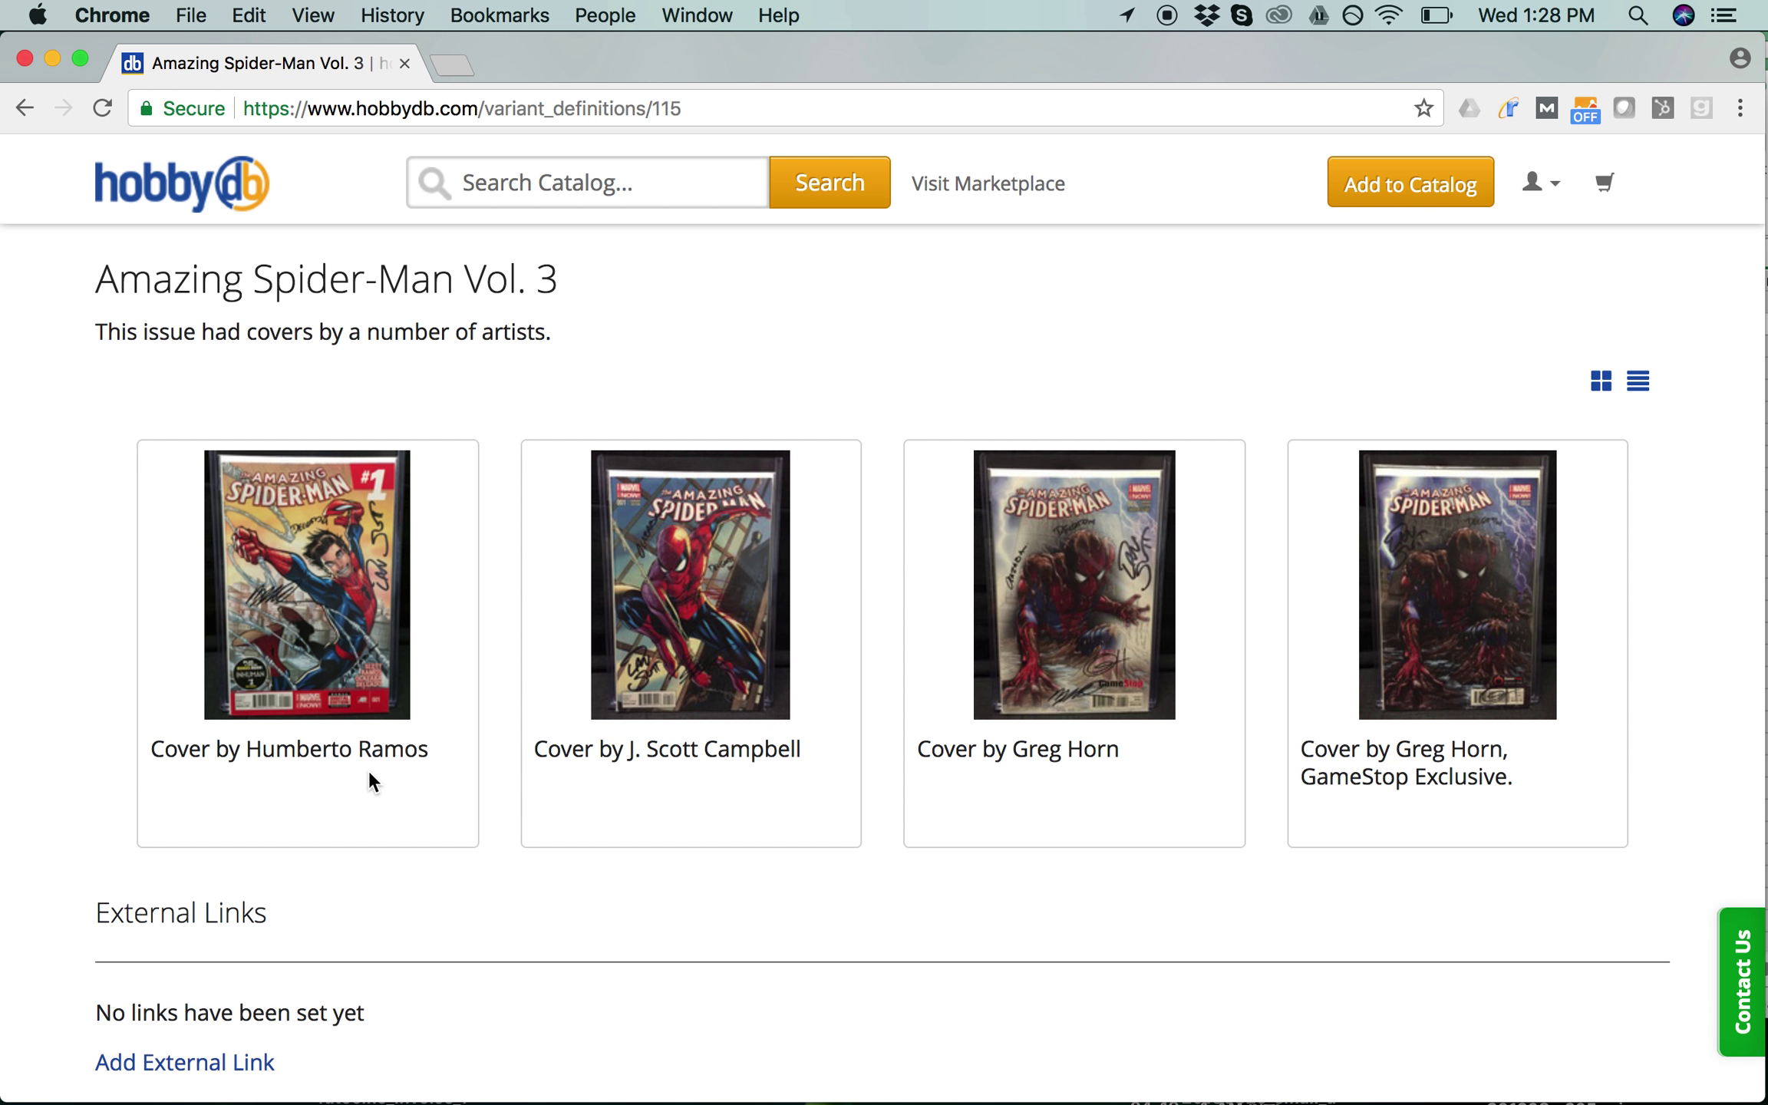
left_click(335, 661)
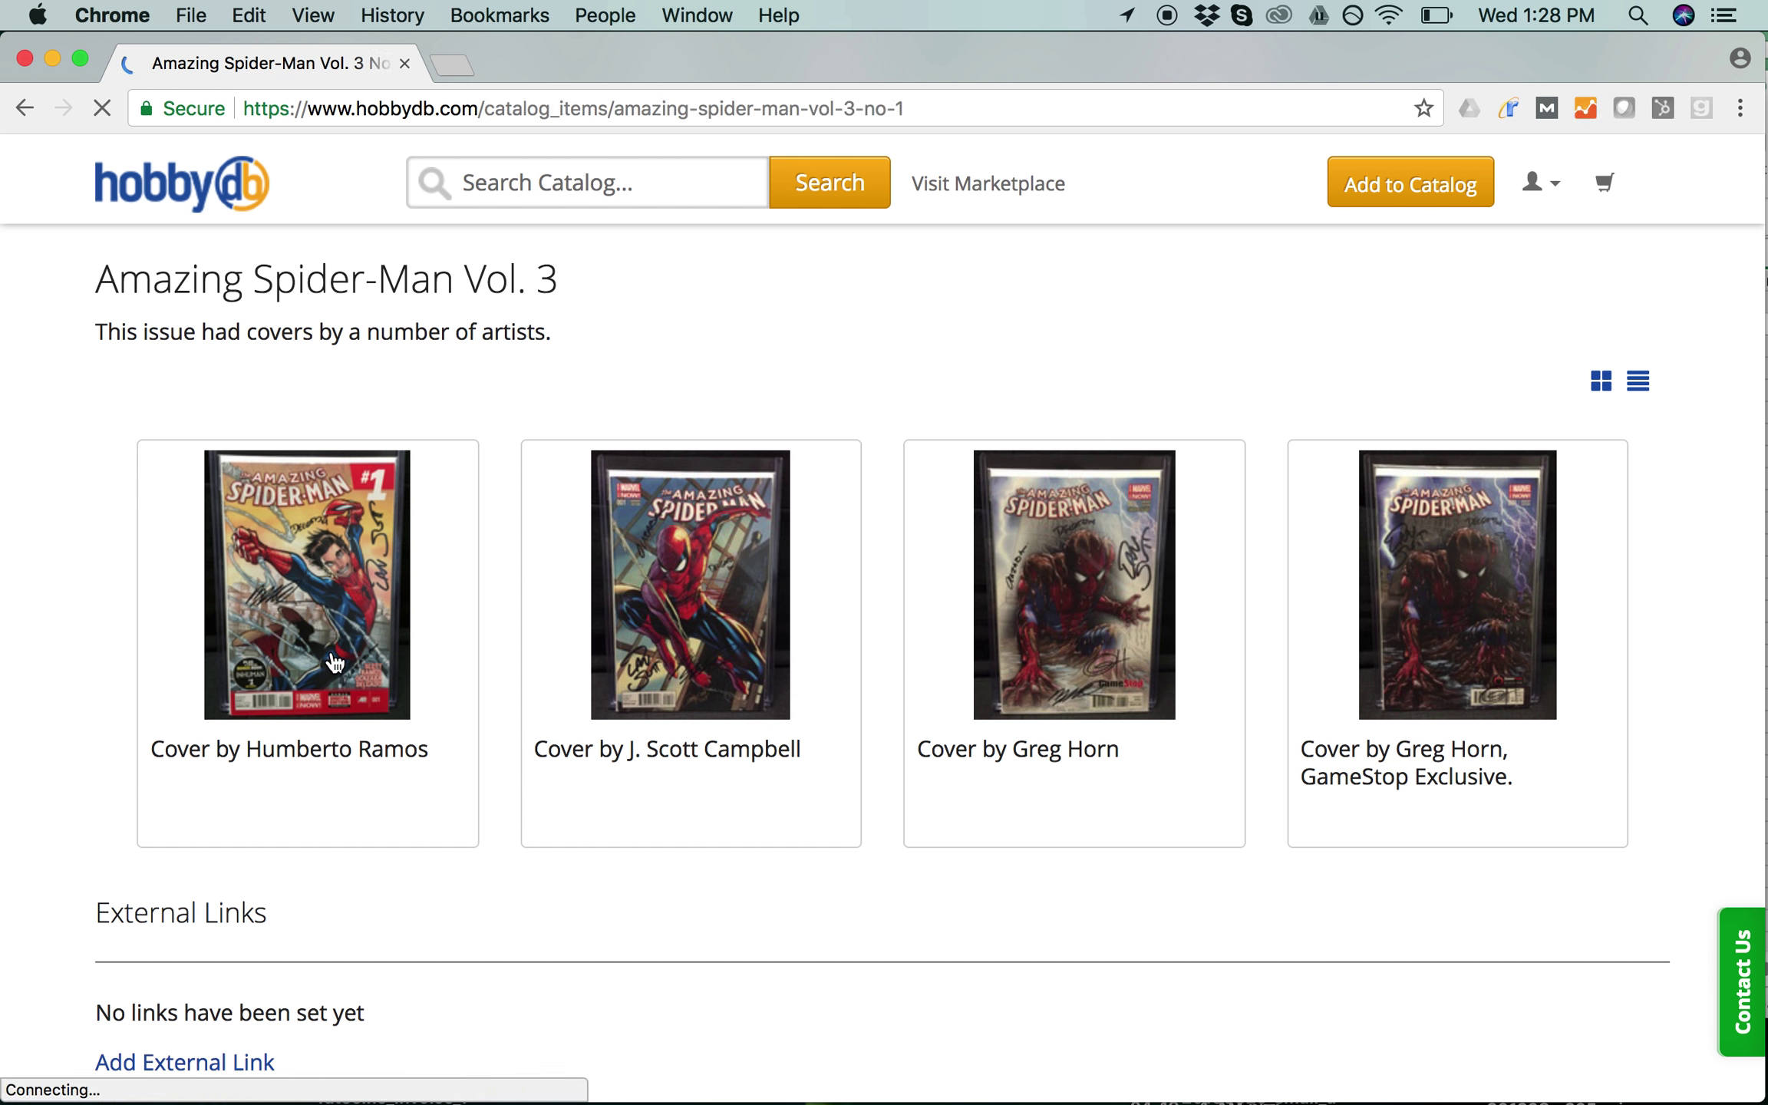
scroll(378, 909, "down", 10)
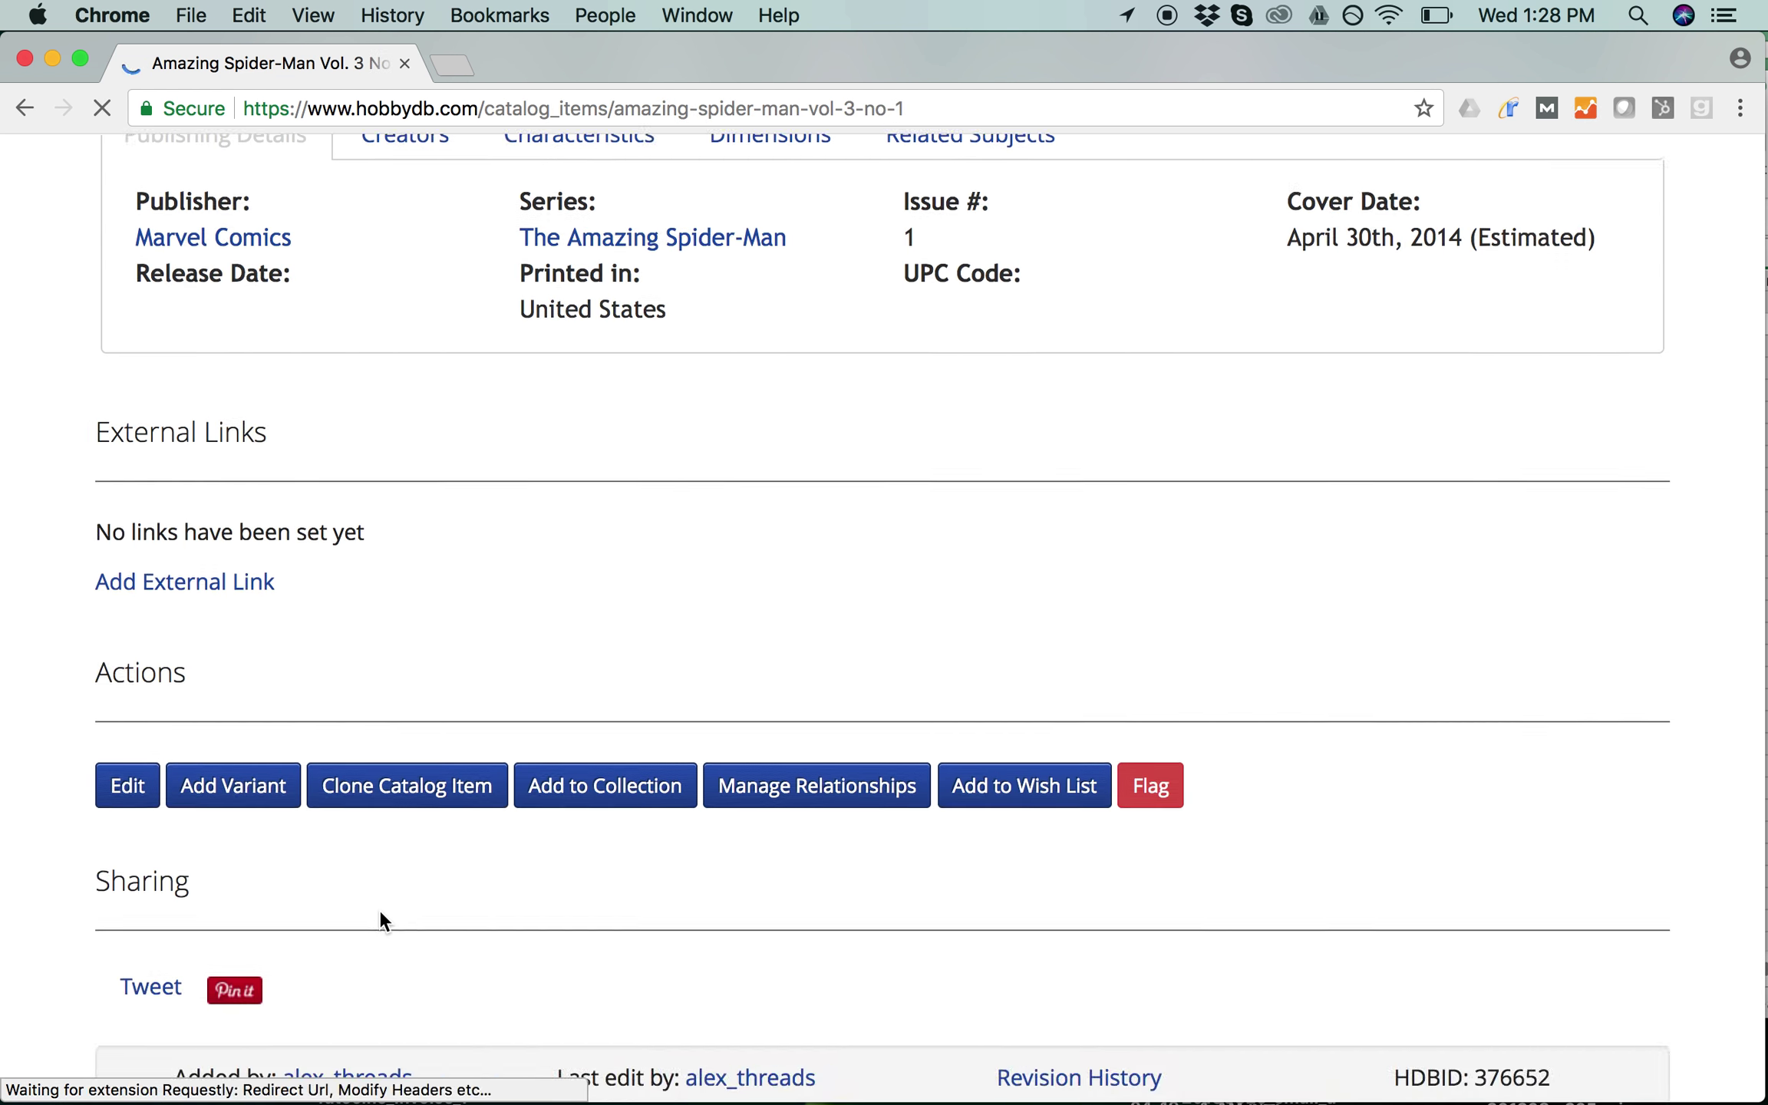
scroll(378, 908, "down", 1)
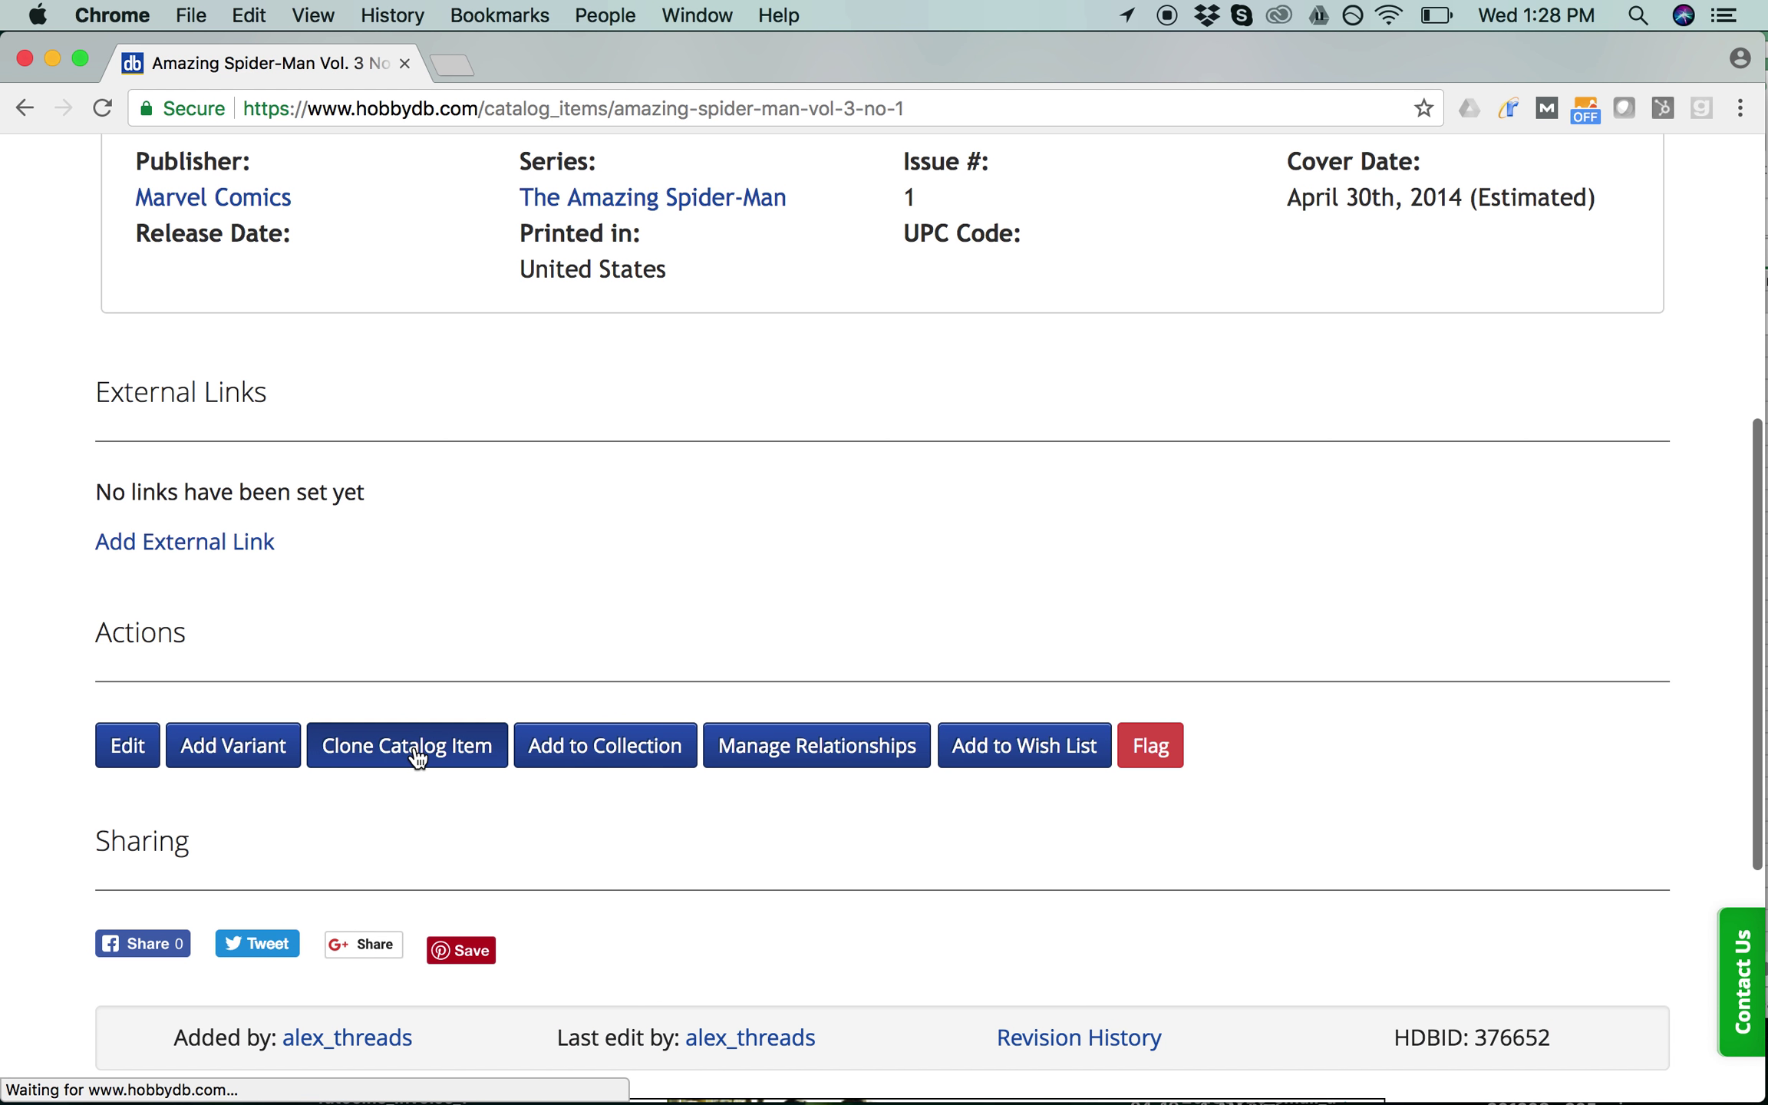
left_click(418, 758)
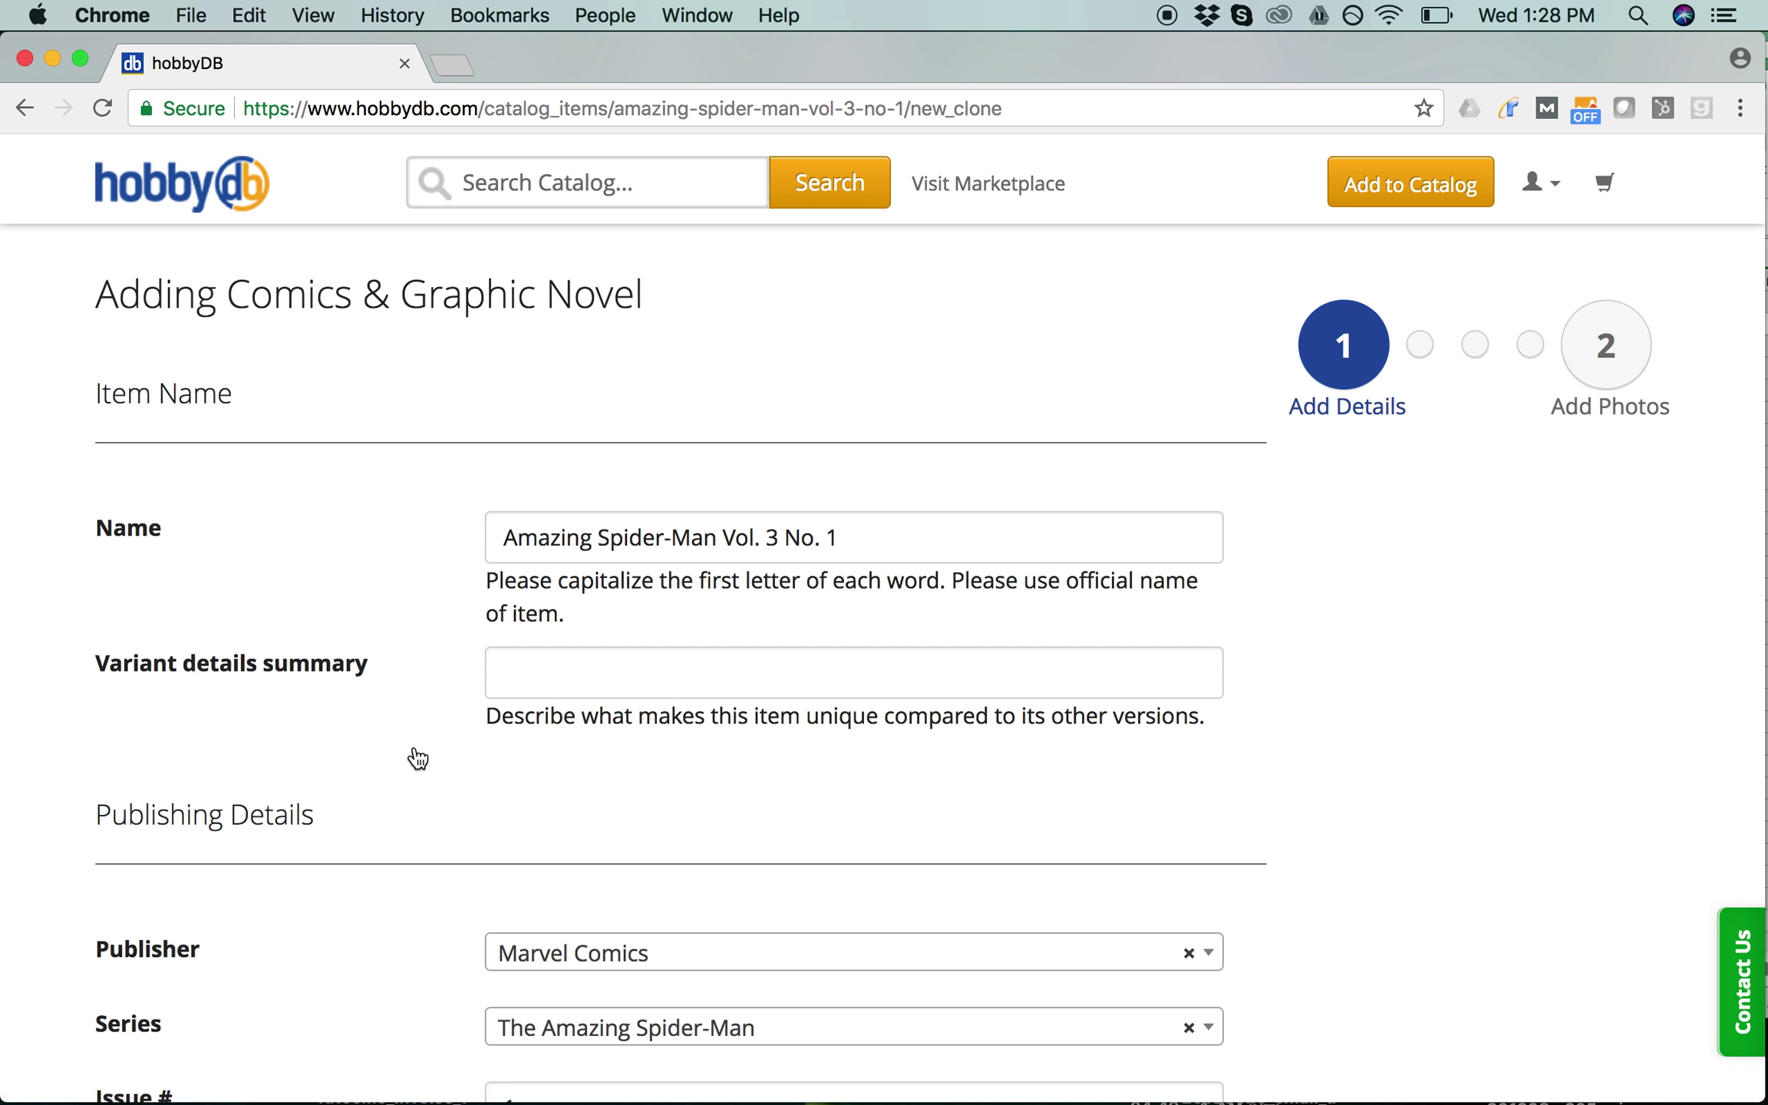
Change the cloned item's name to "Amazing Spider-Man Vol. 3 No. 2"
left_click(858, 537)
key("BackSpace")
type("2")
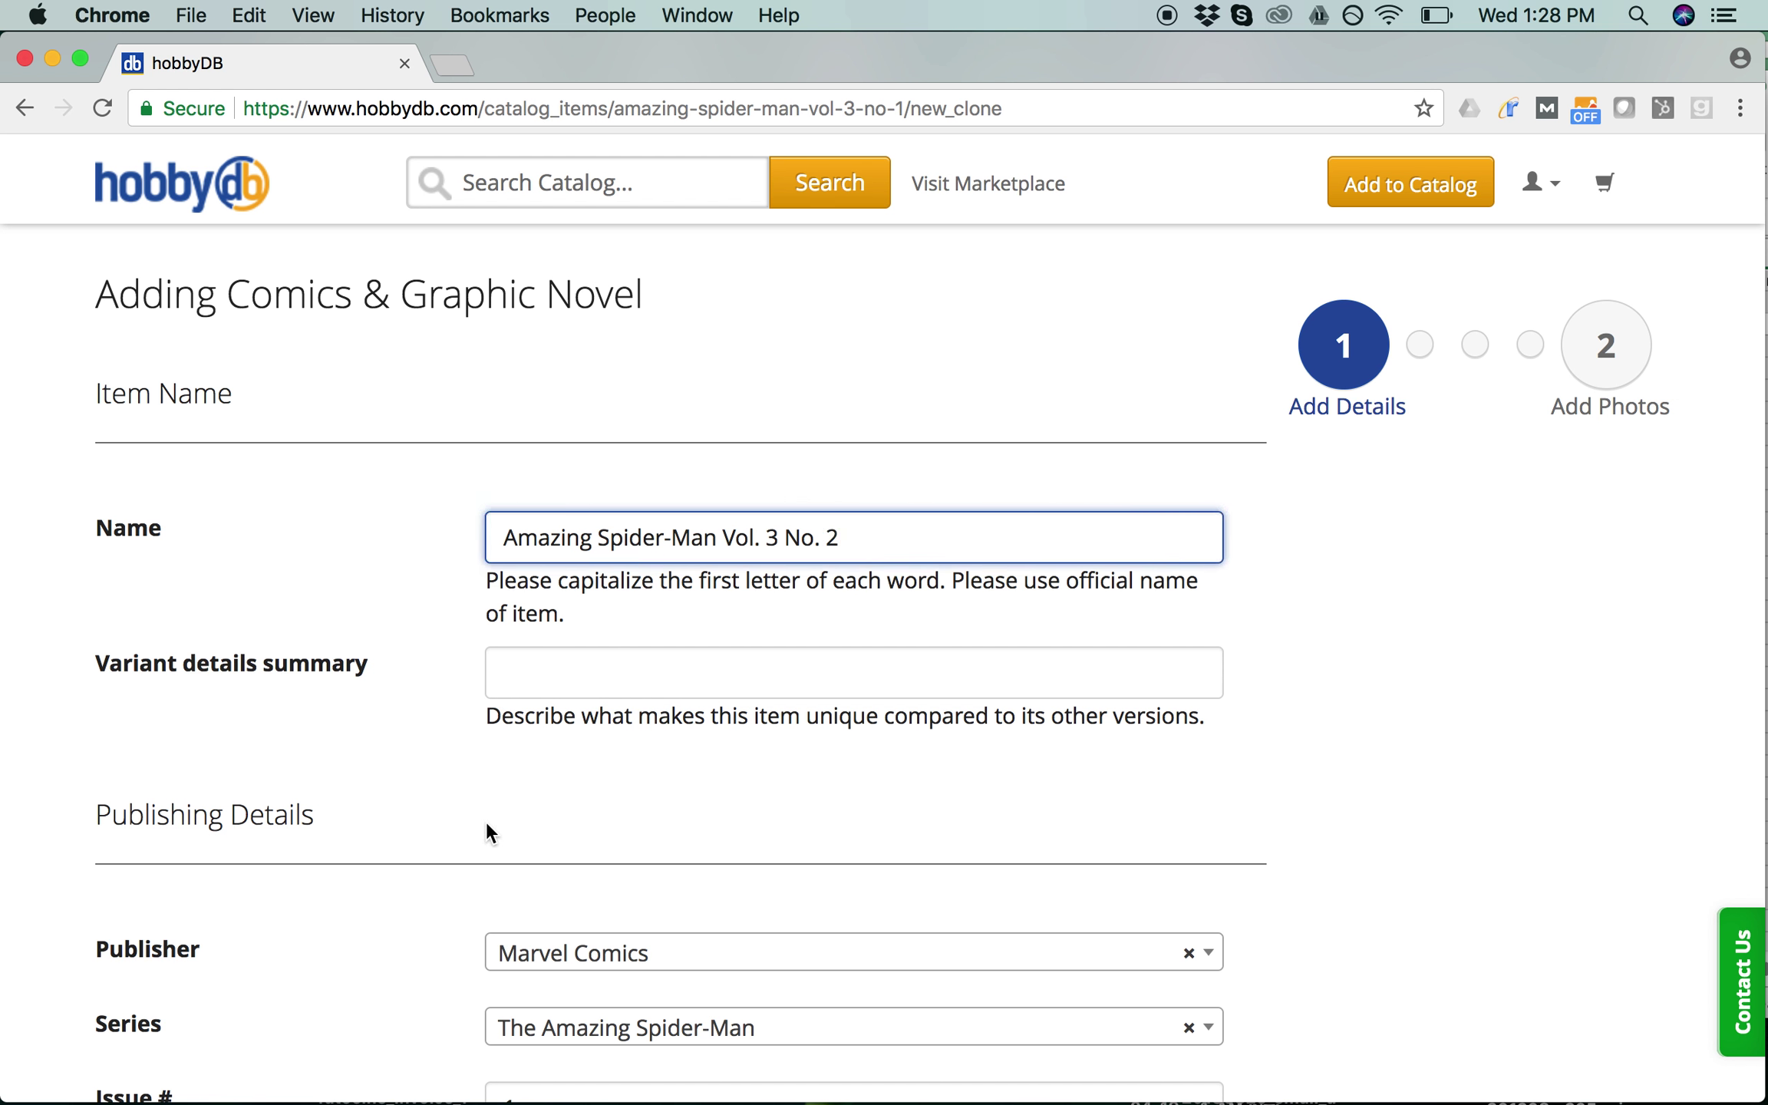
Review the cloned item's prefilled publishing details, creators, characteristics, related subjects and description fields
scroll(377, 810, "down", 10)
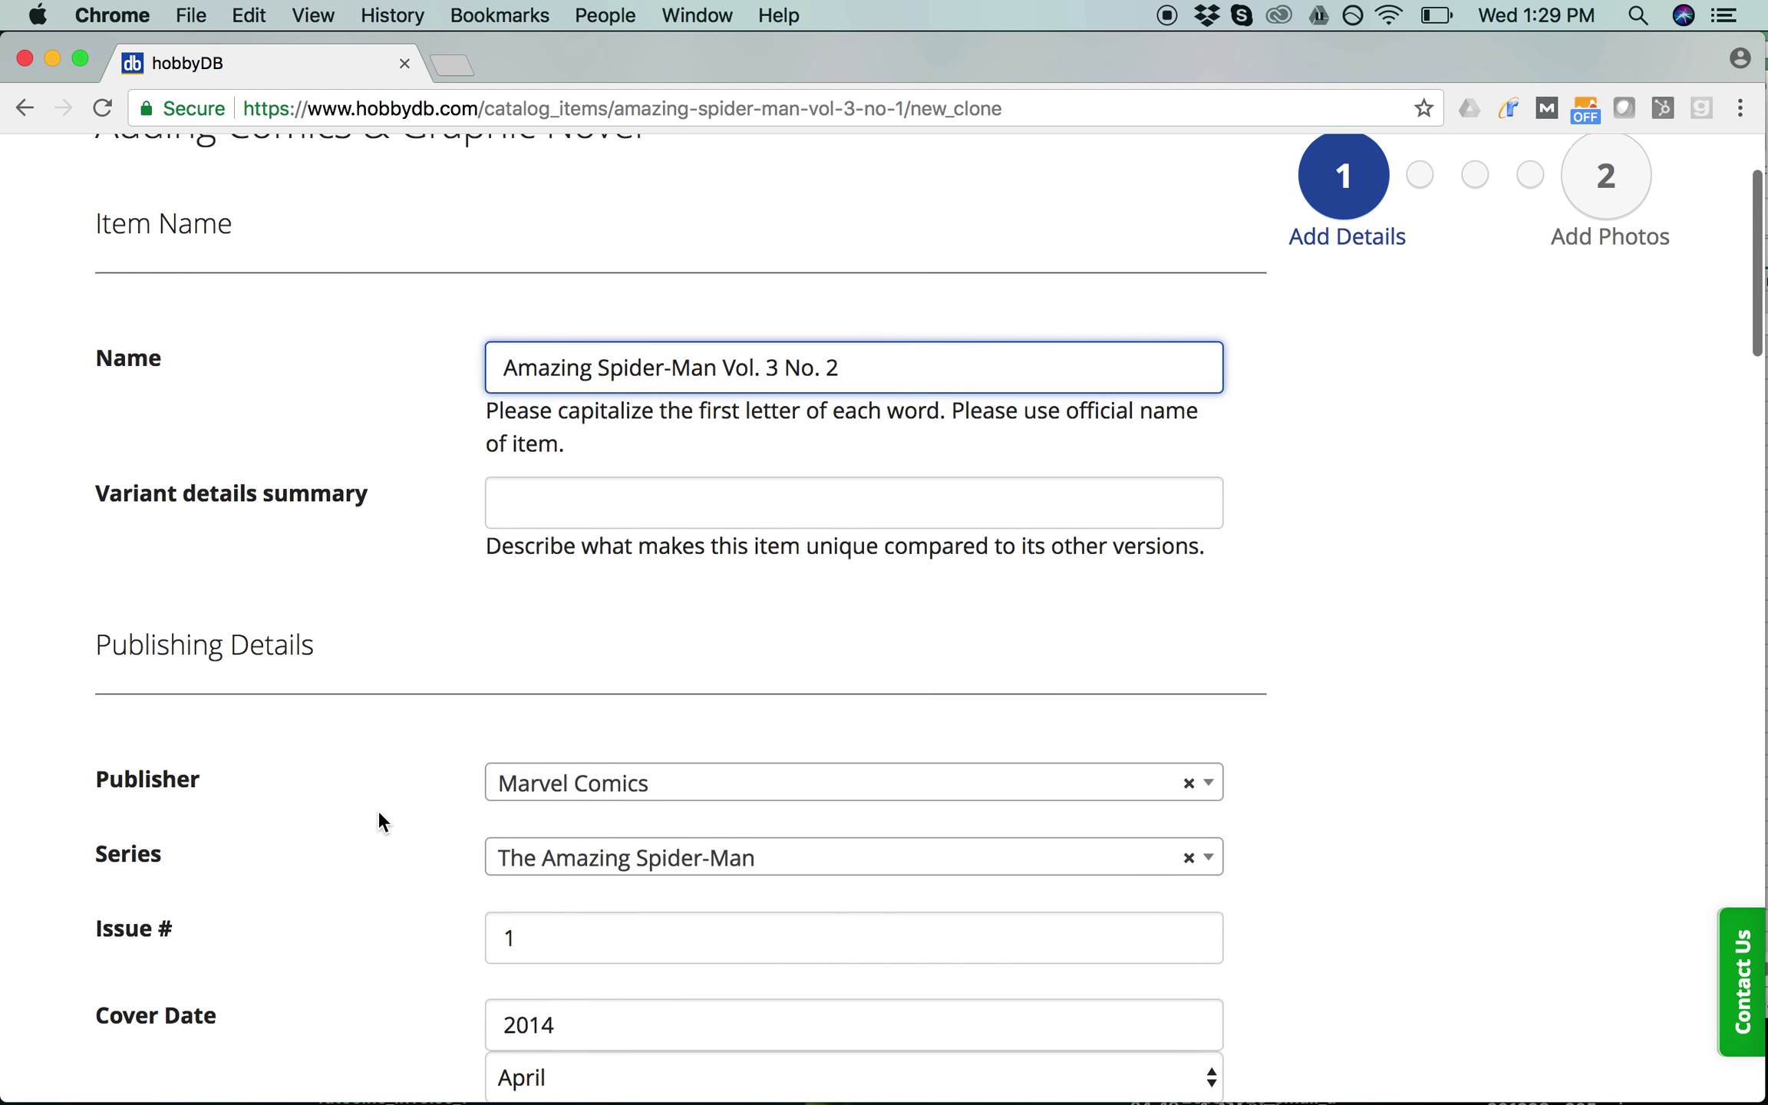
scroll(378, 814, "down", 2)
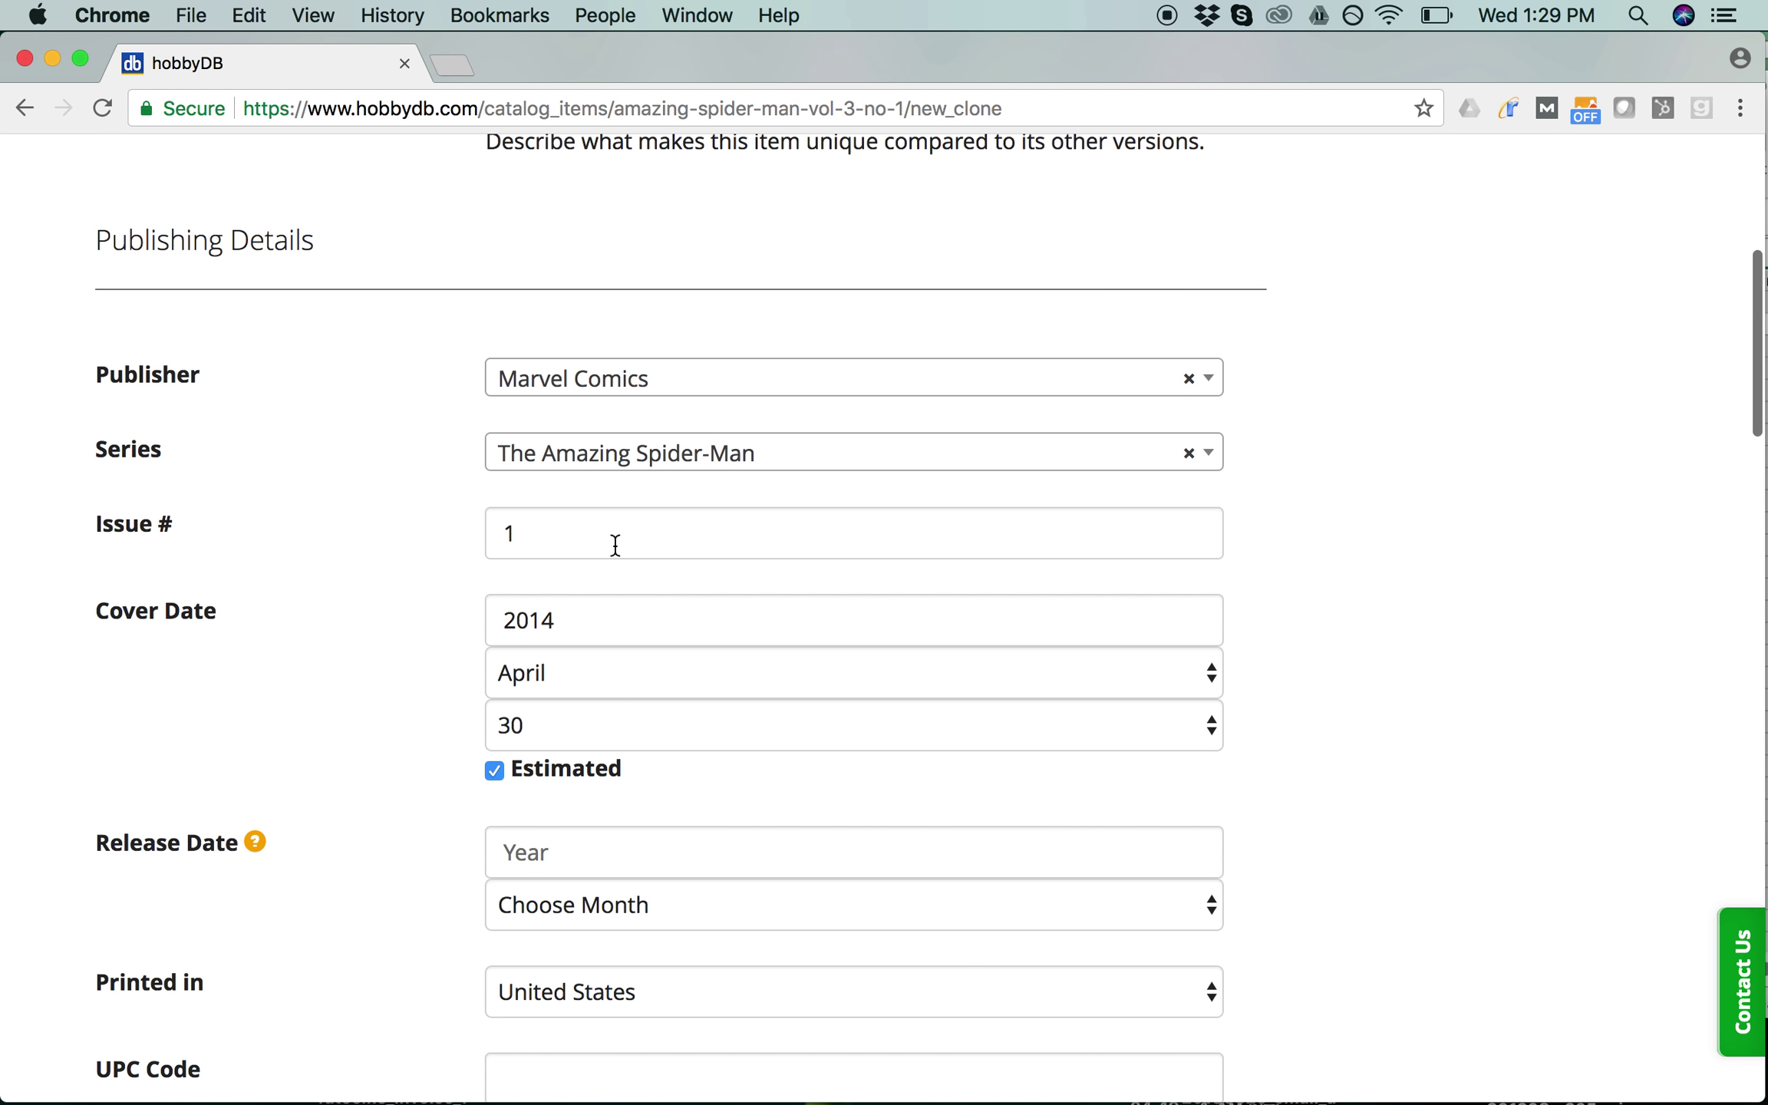
scroll(419, 792, "down", 15)
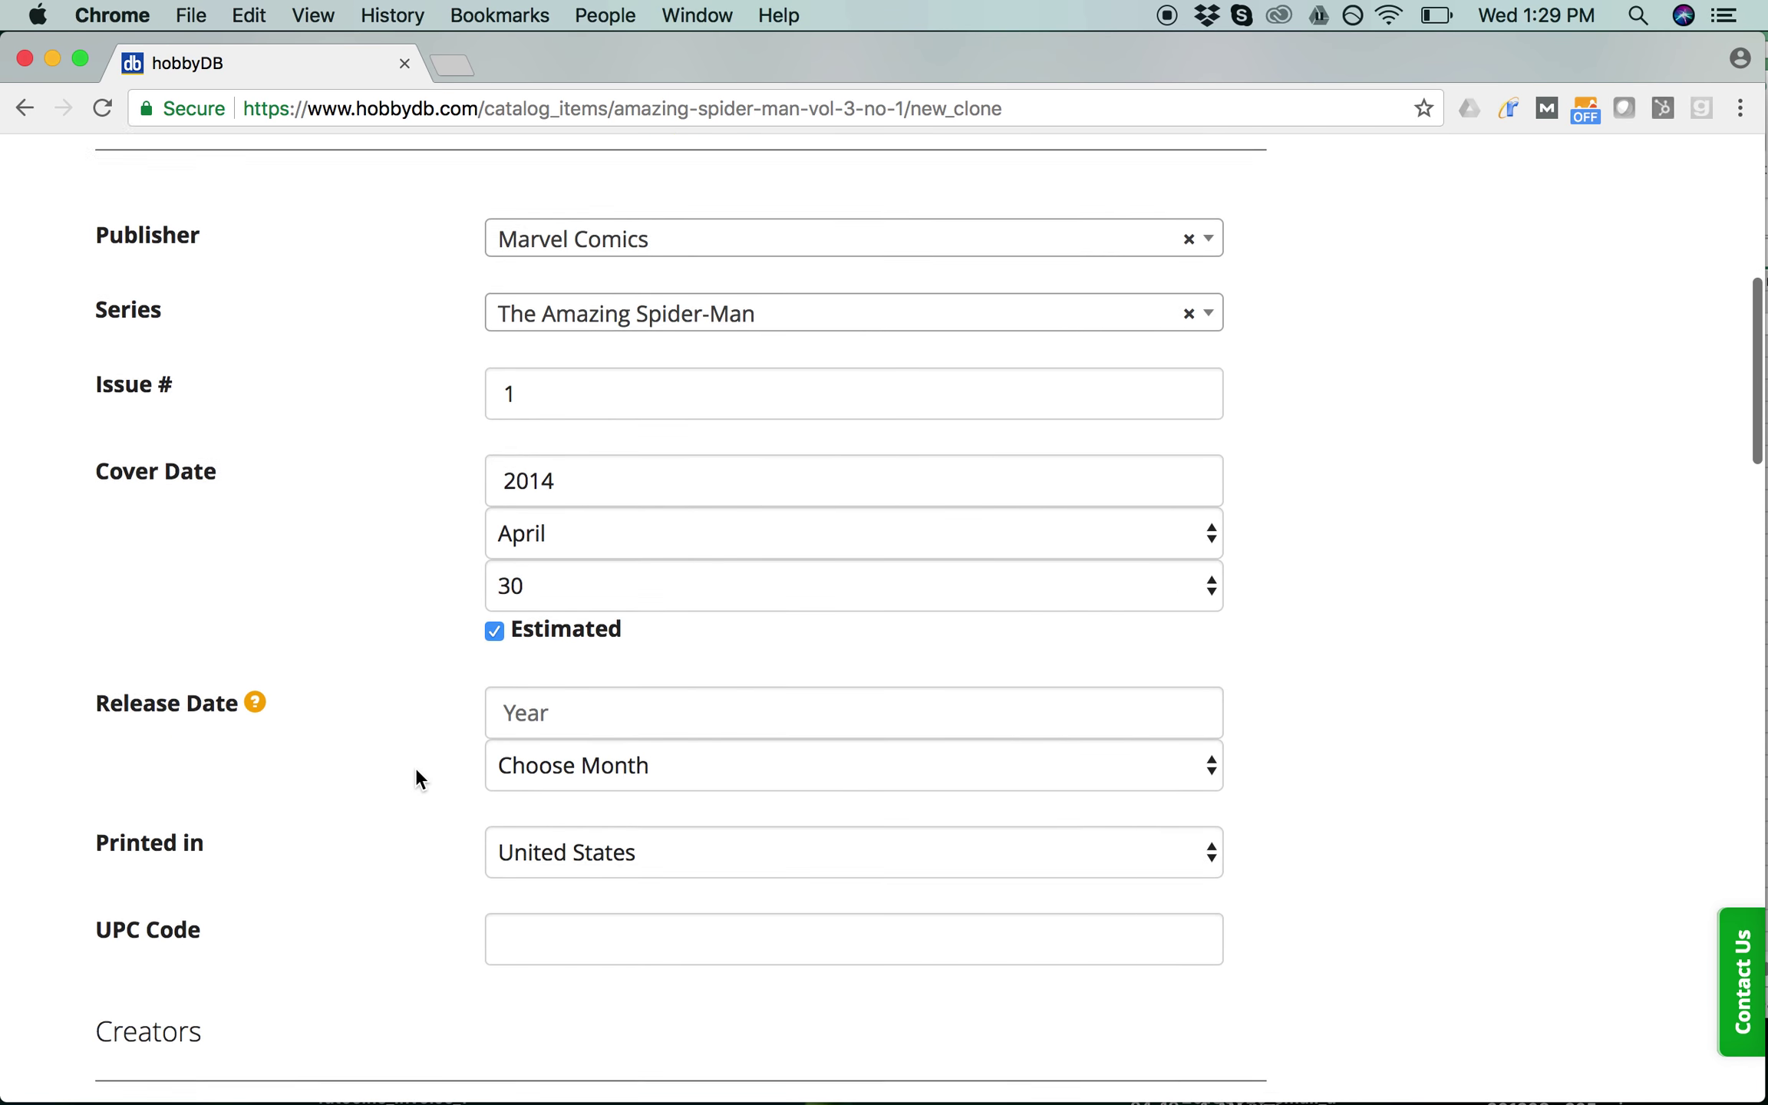
scroll(416, 770, "down", 15)
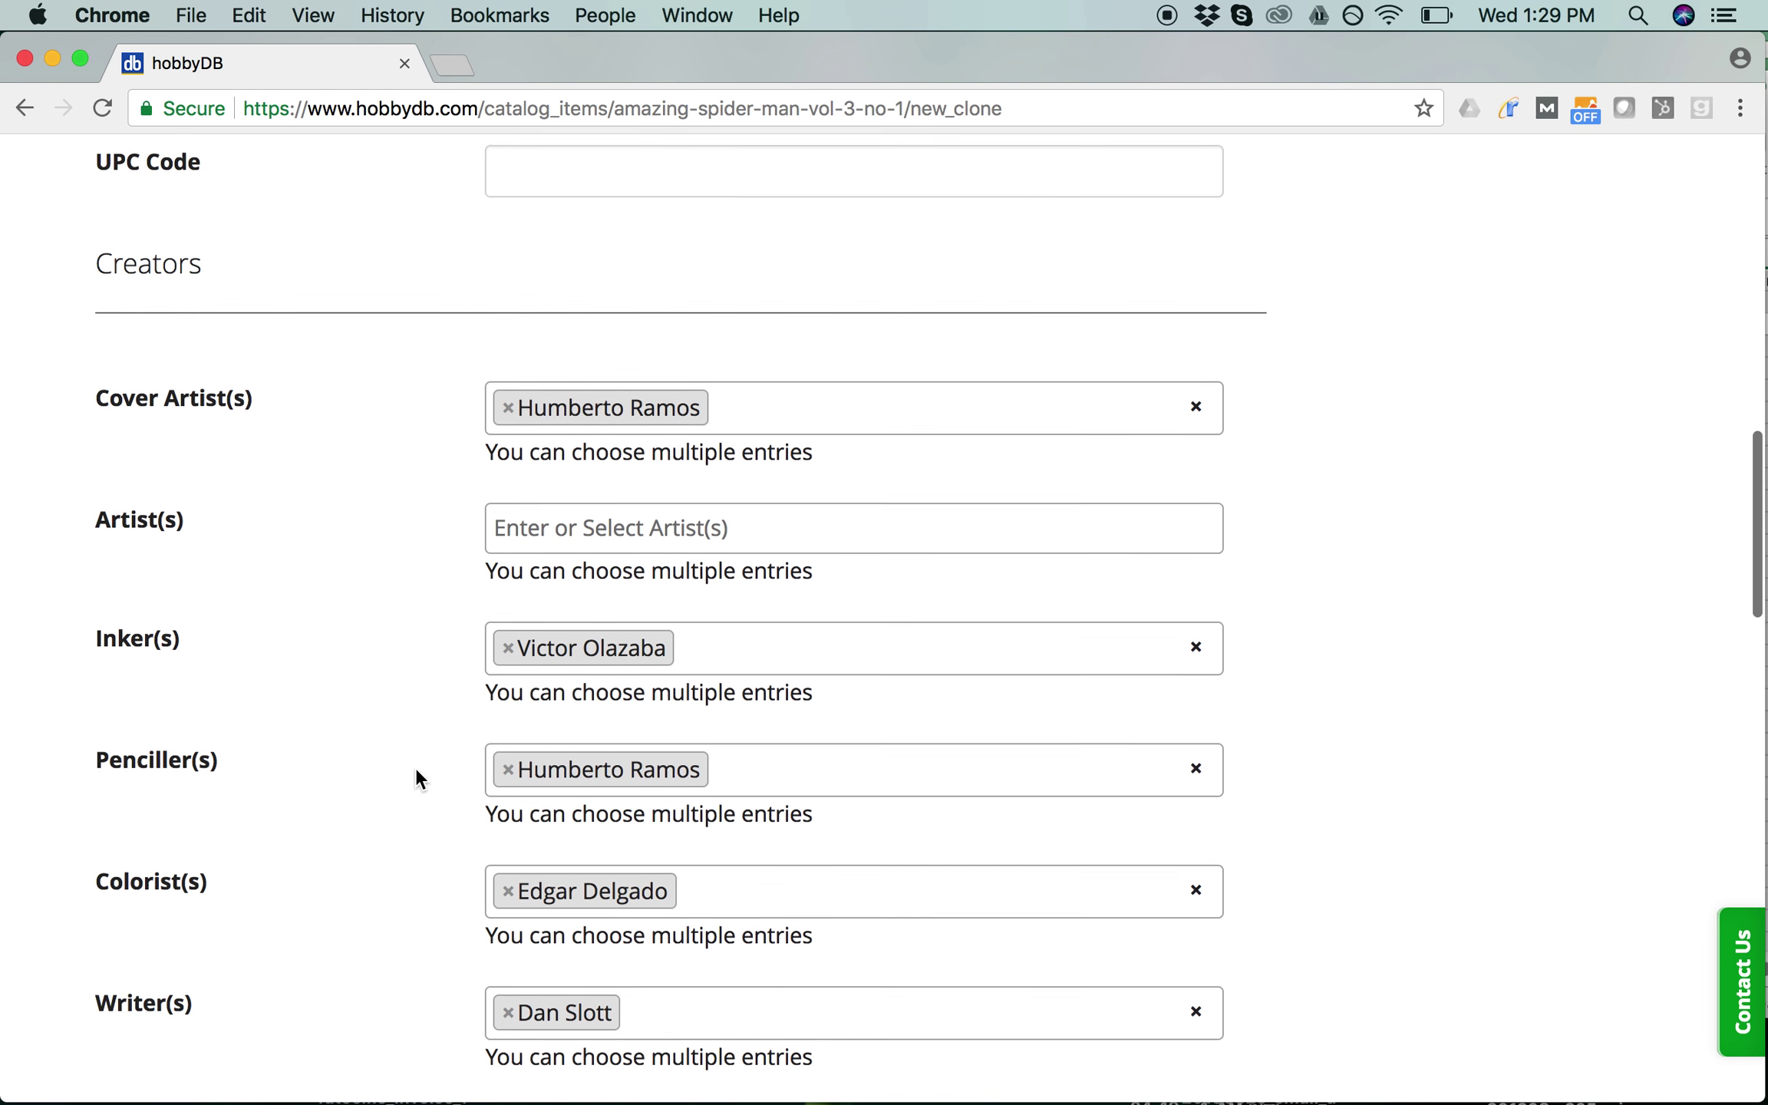
scroll(416, 768, "down", 13)
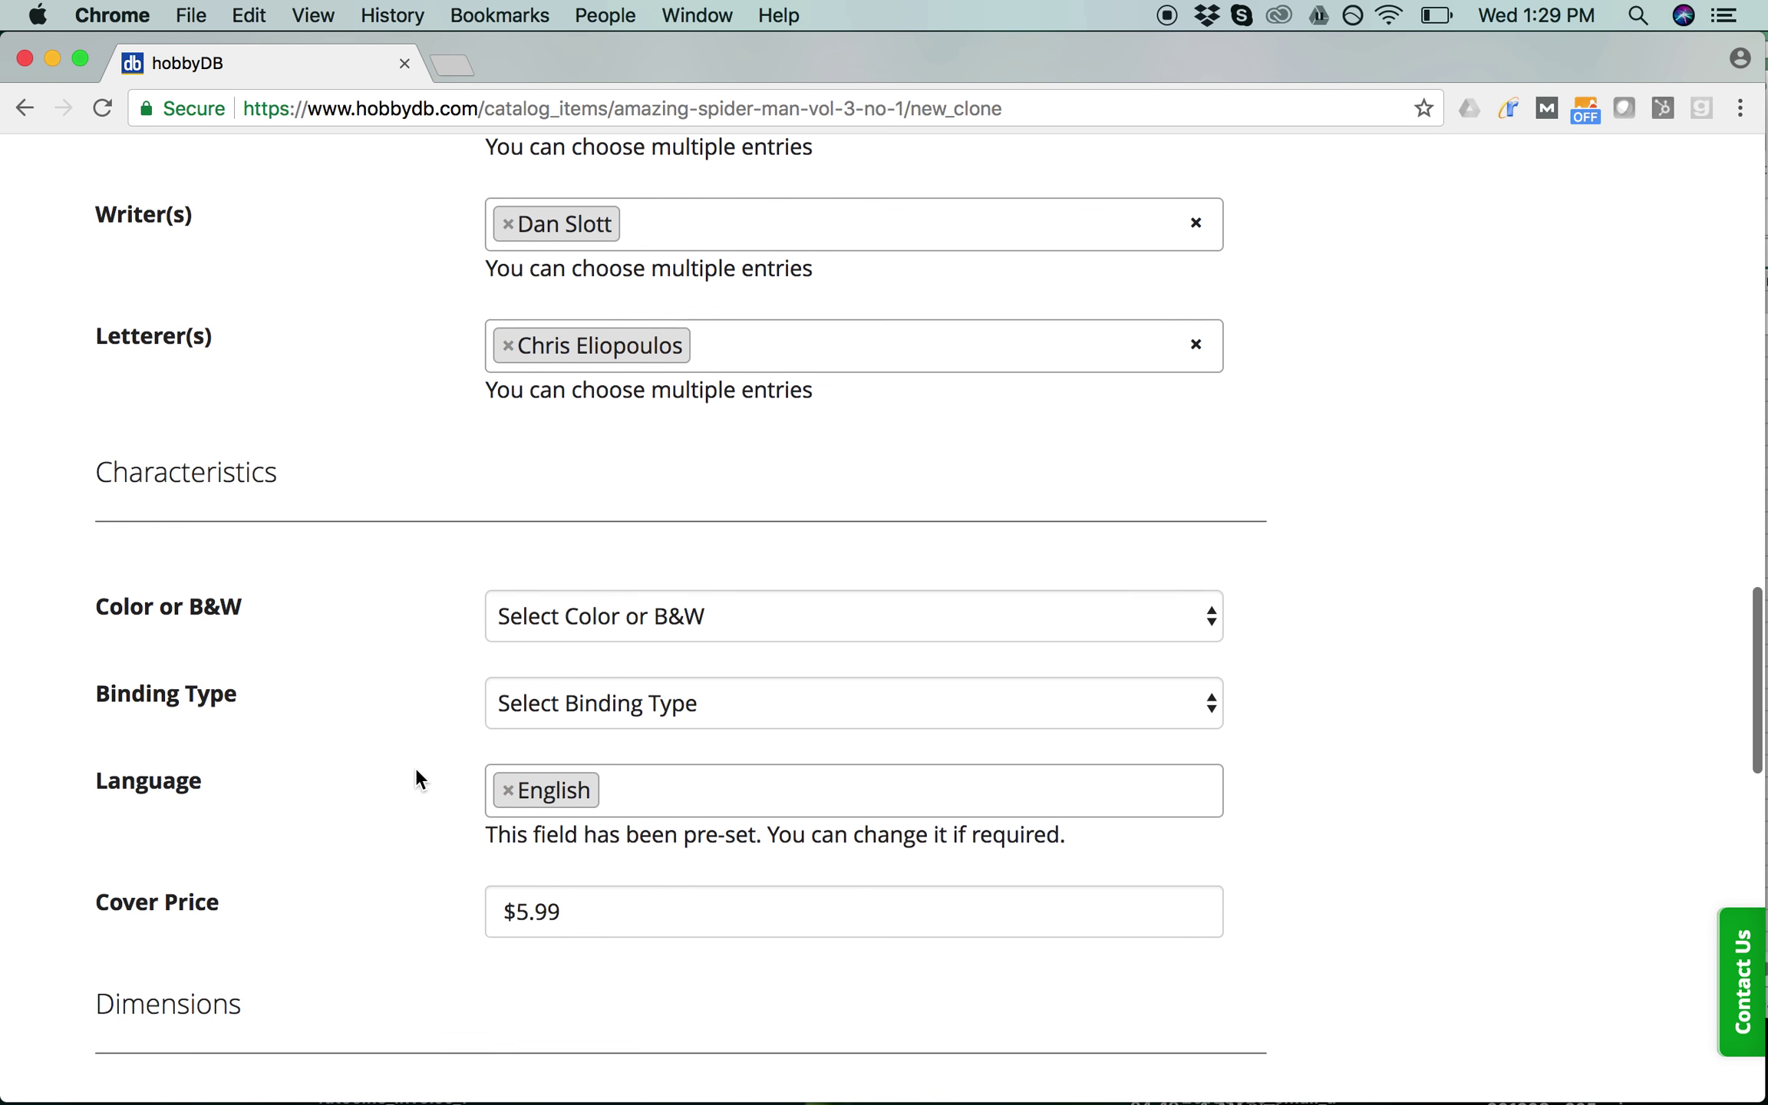
scroll(416, 768, "down", 16)
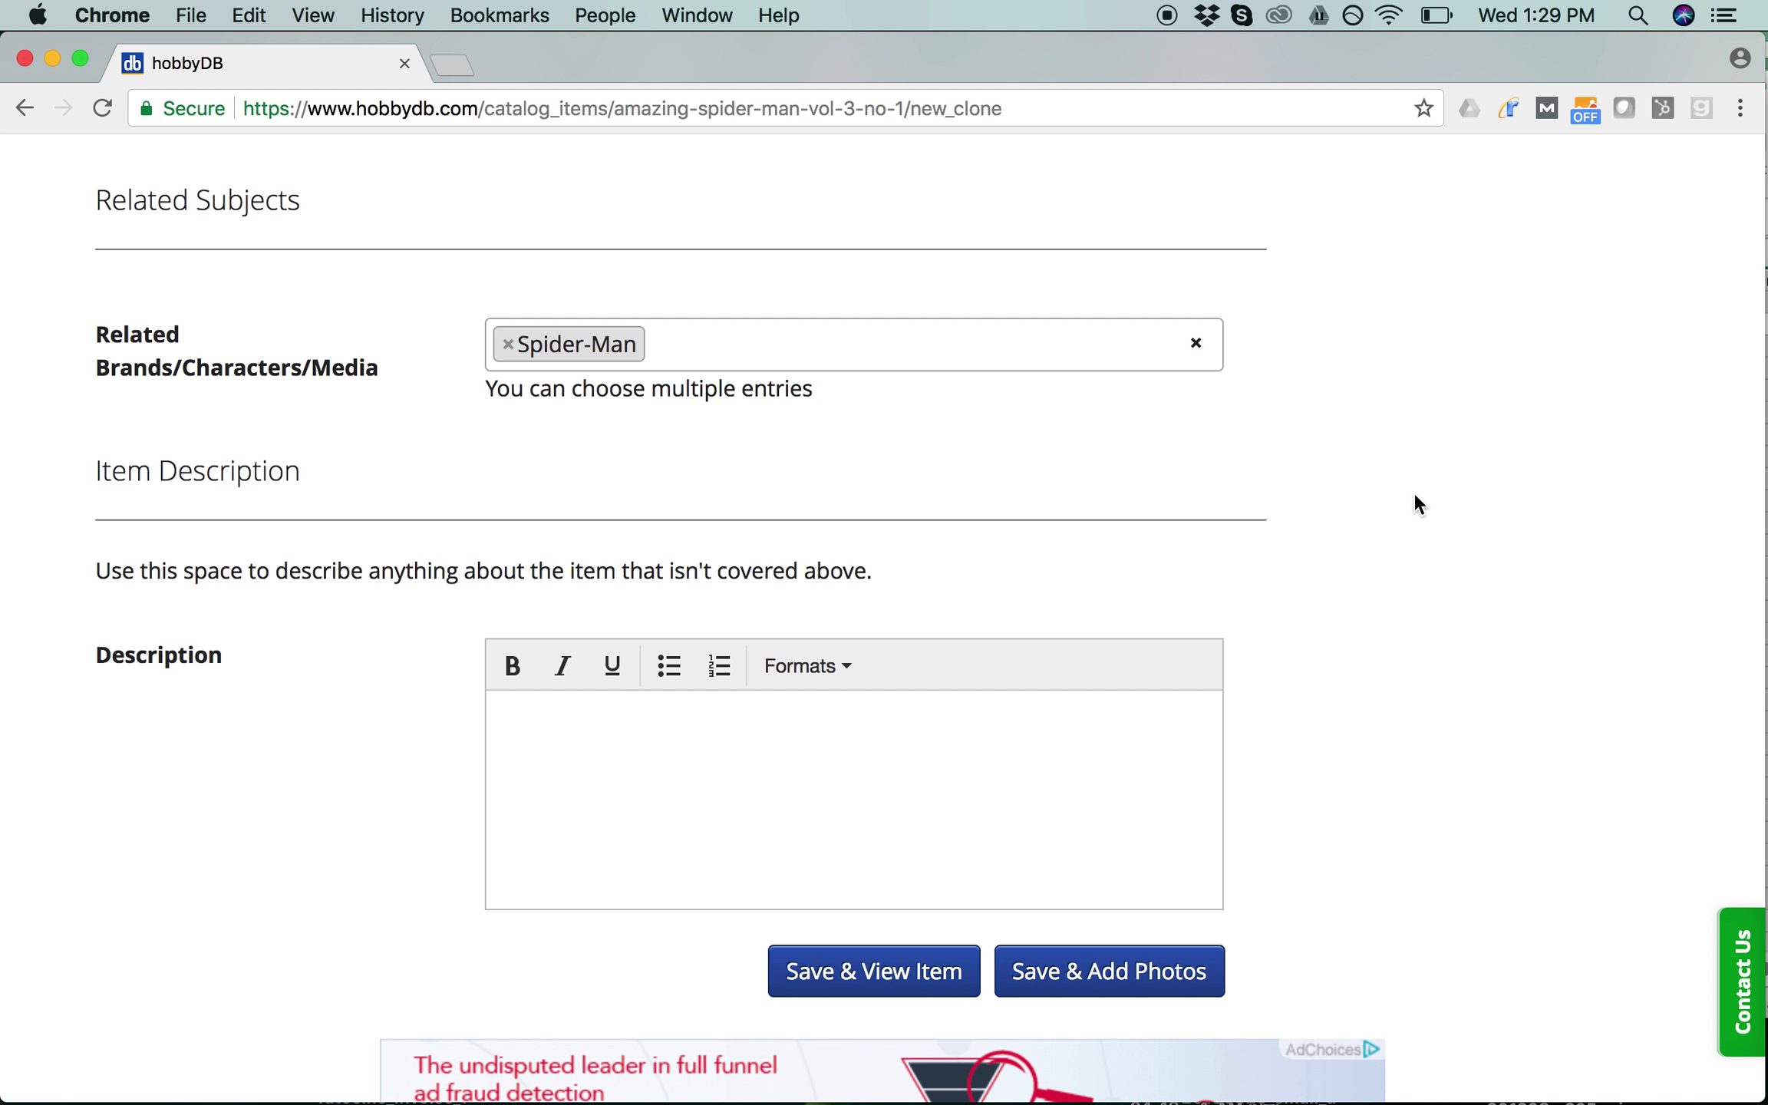
scroll(1415, 503, "up", 20)
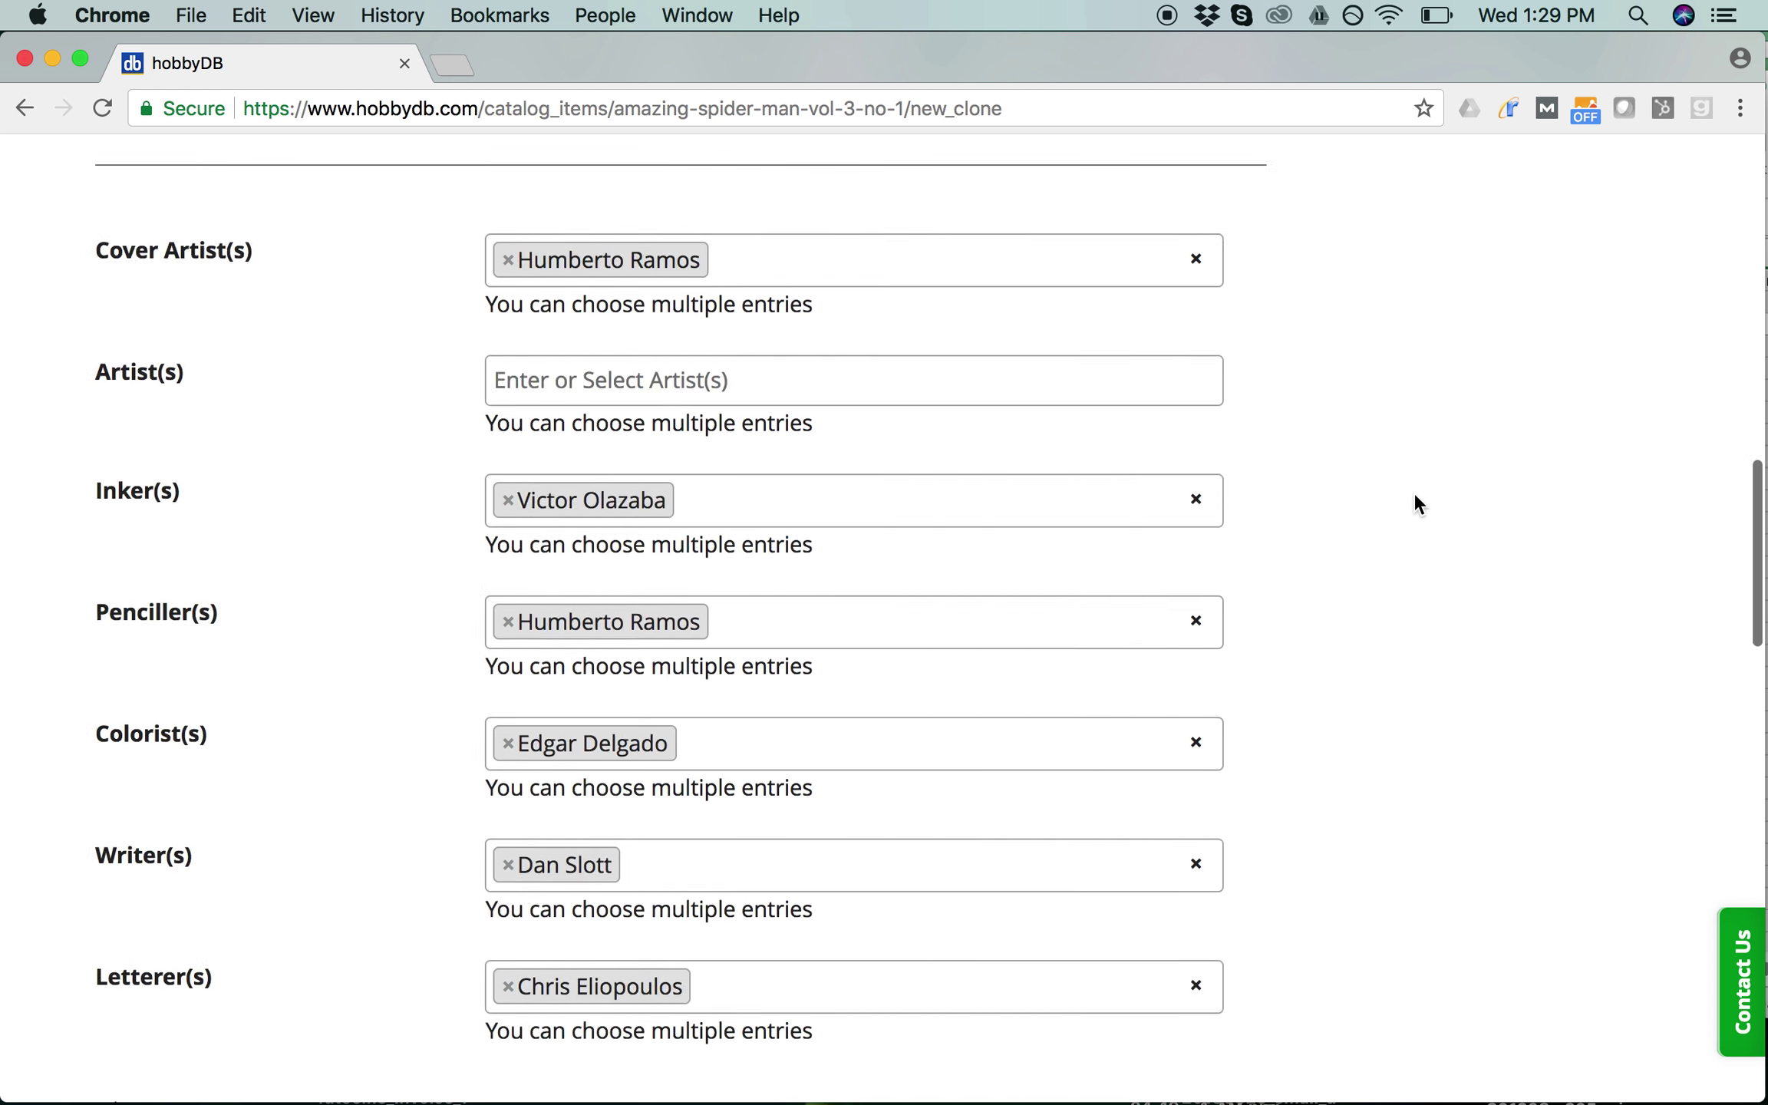
scroll(1414, 503, "up", 10)
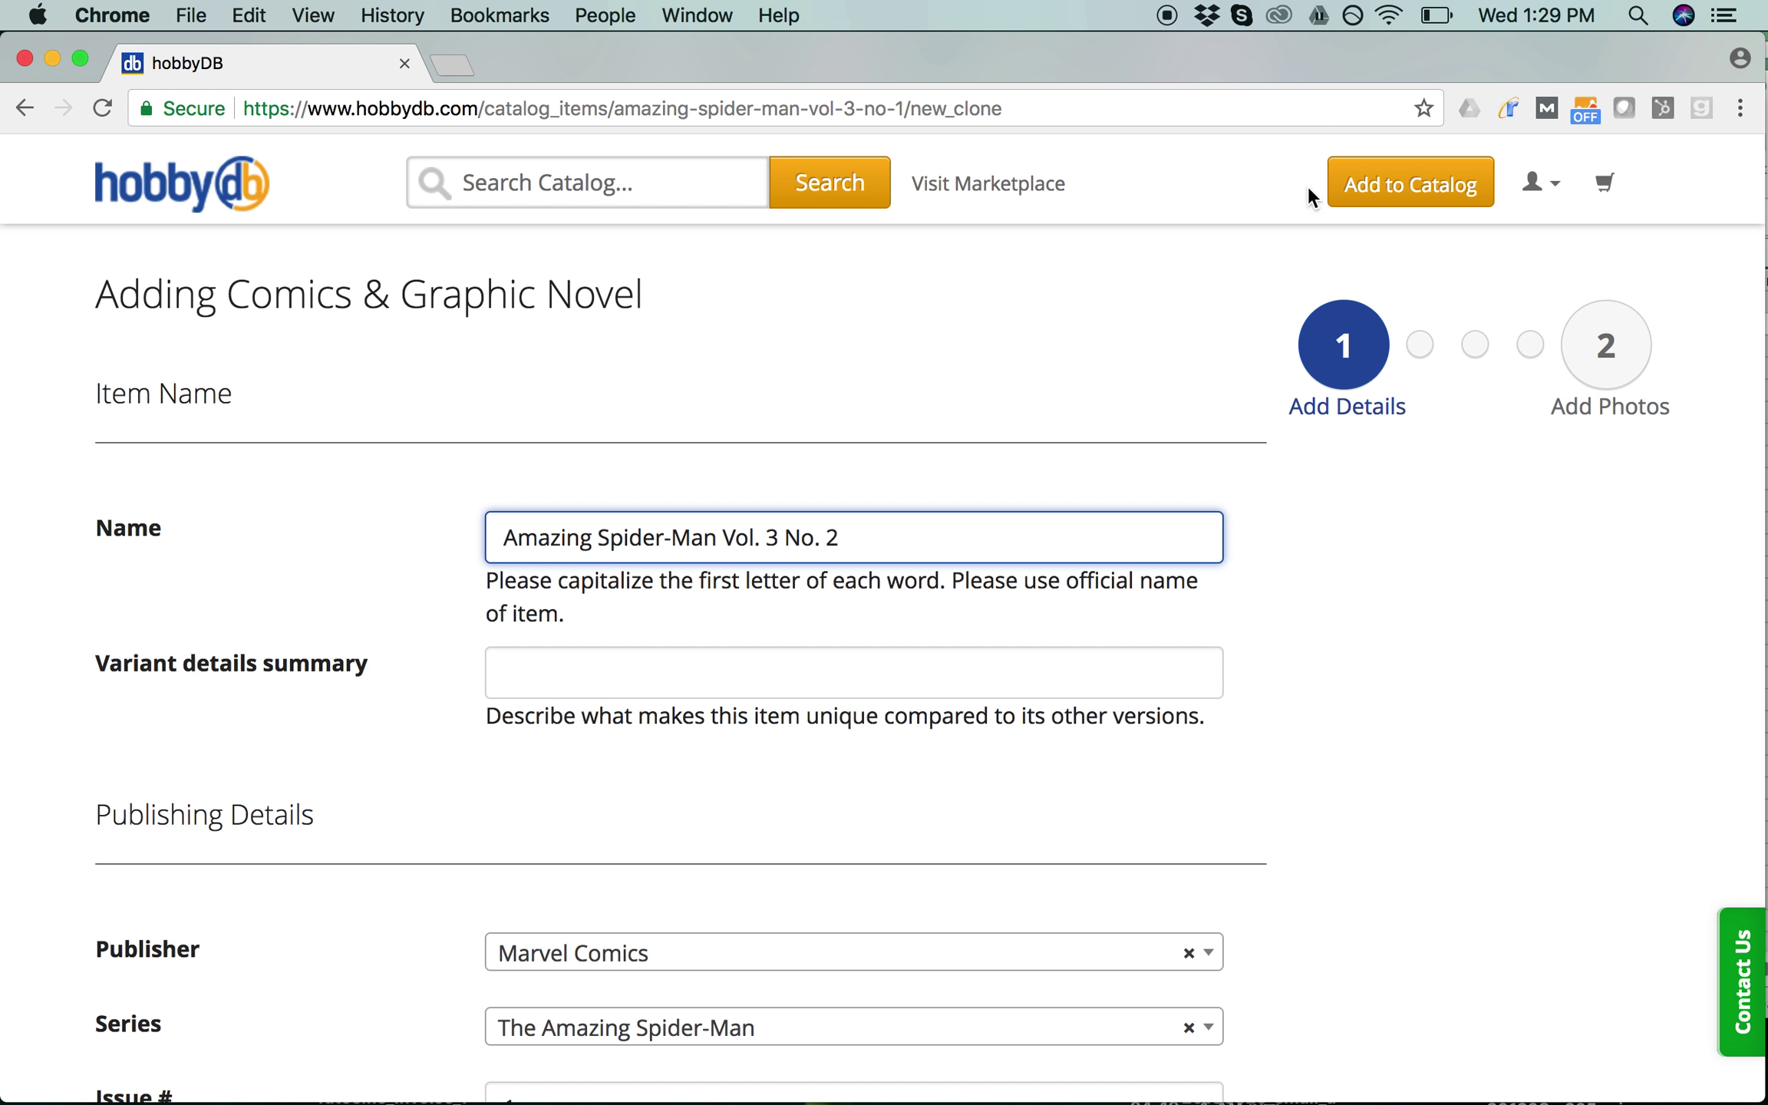
Start adding a new catalog item from scratch and look through the available item types
left_click(1404, 198)
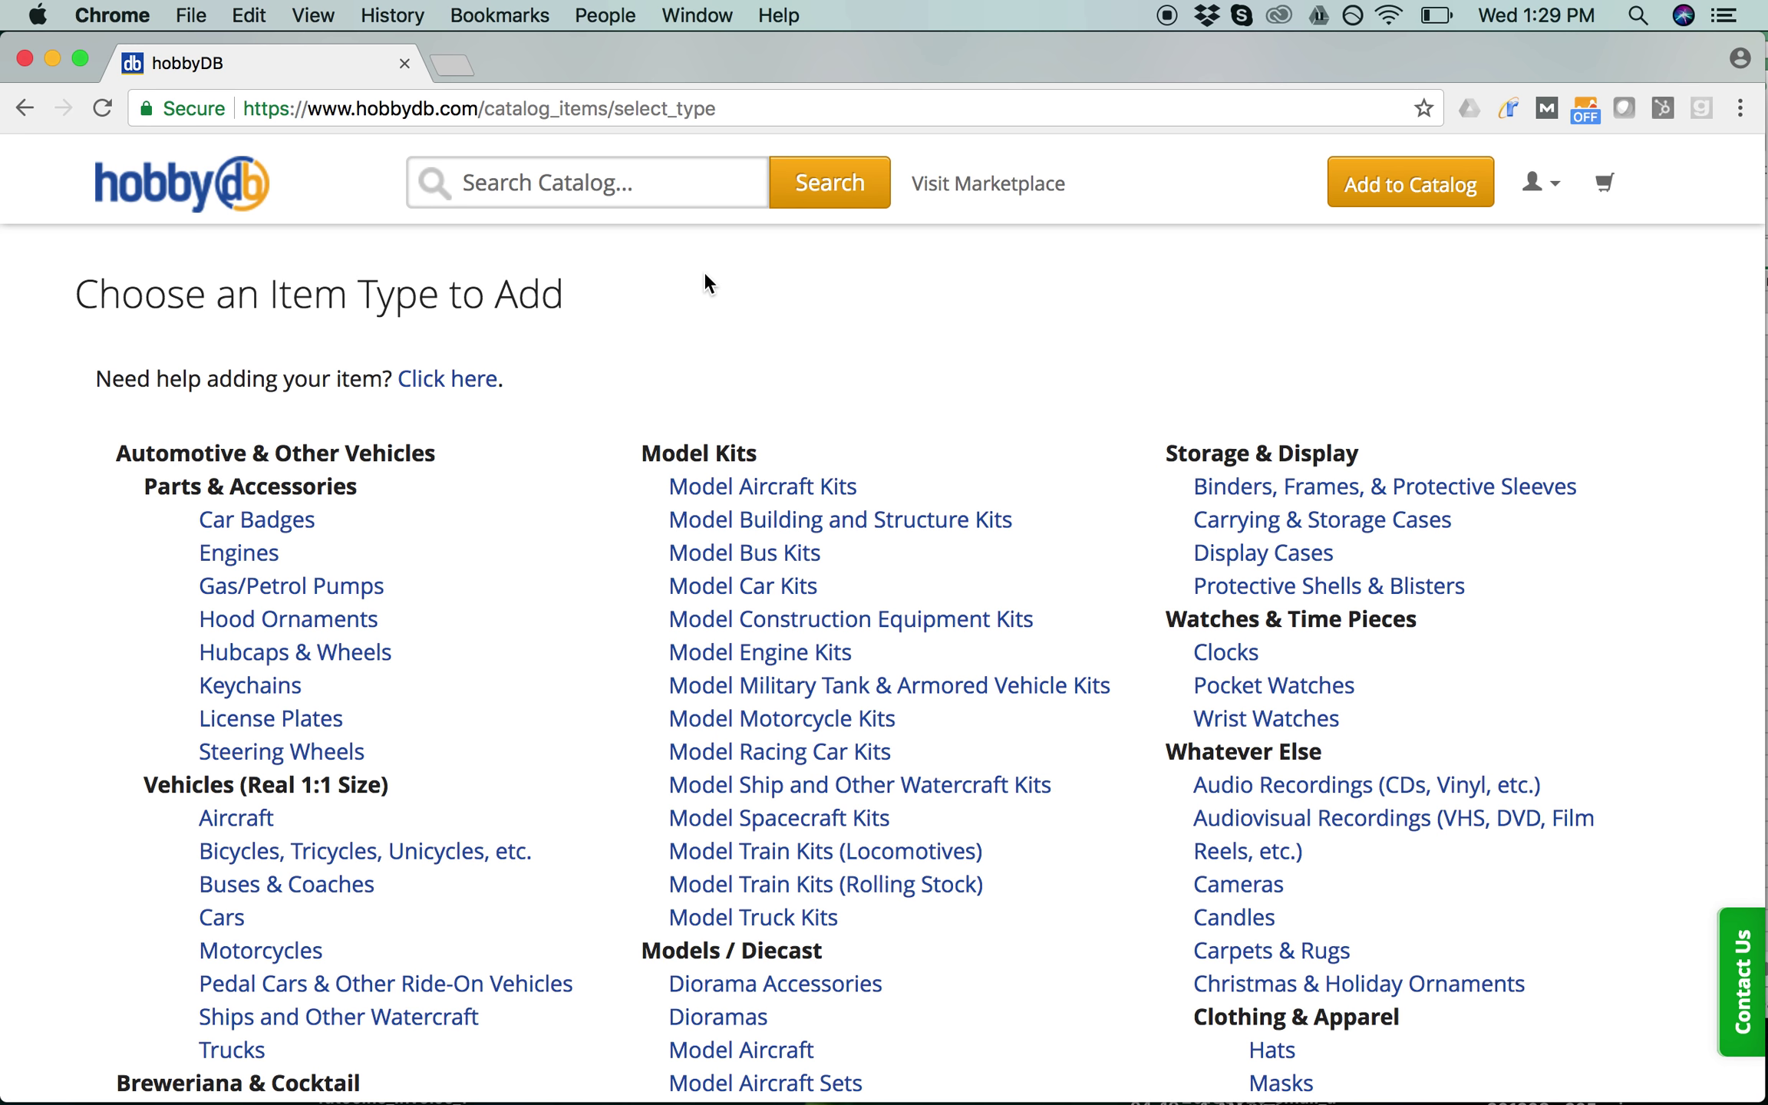
scroll(528, 461, "down", 10)
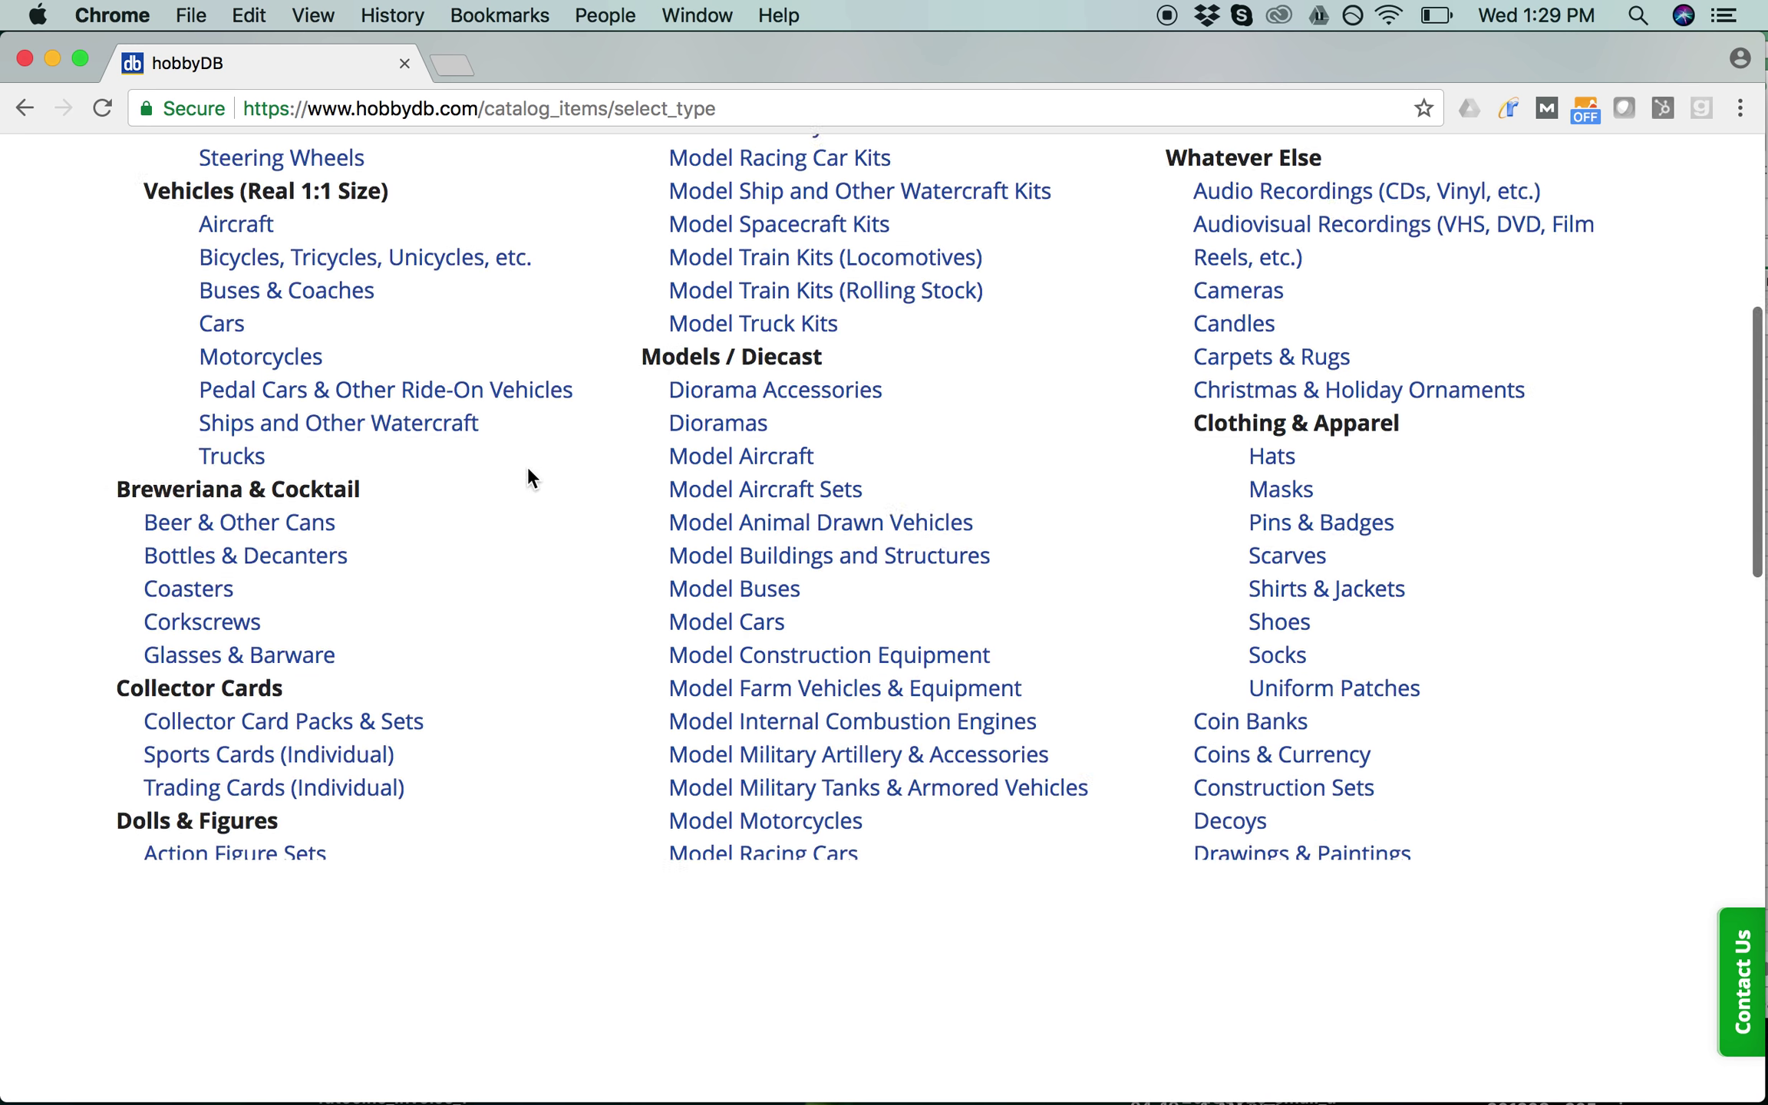
scroll(528, 476, "down", 8)
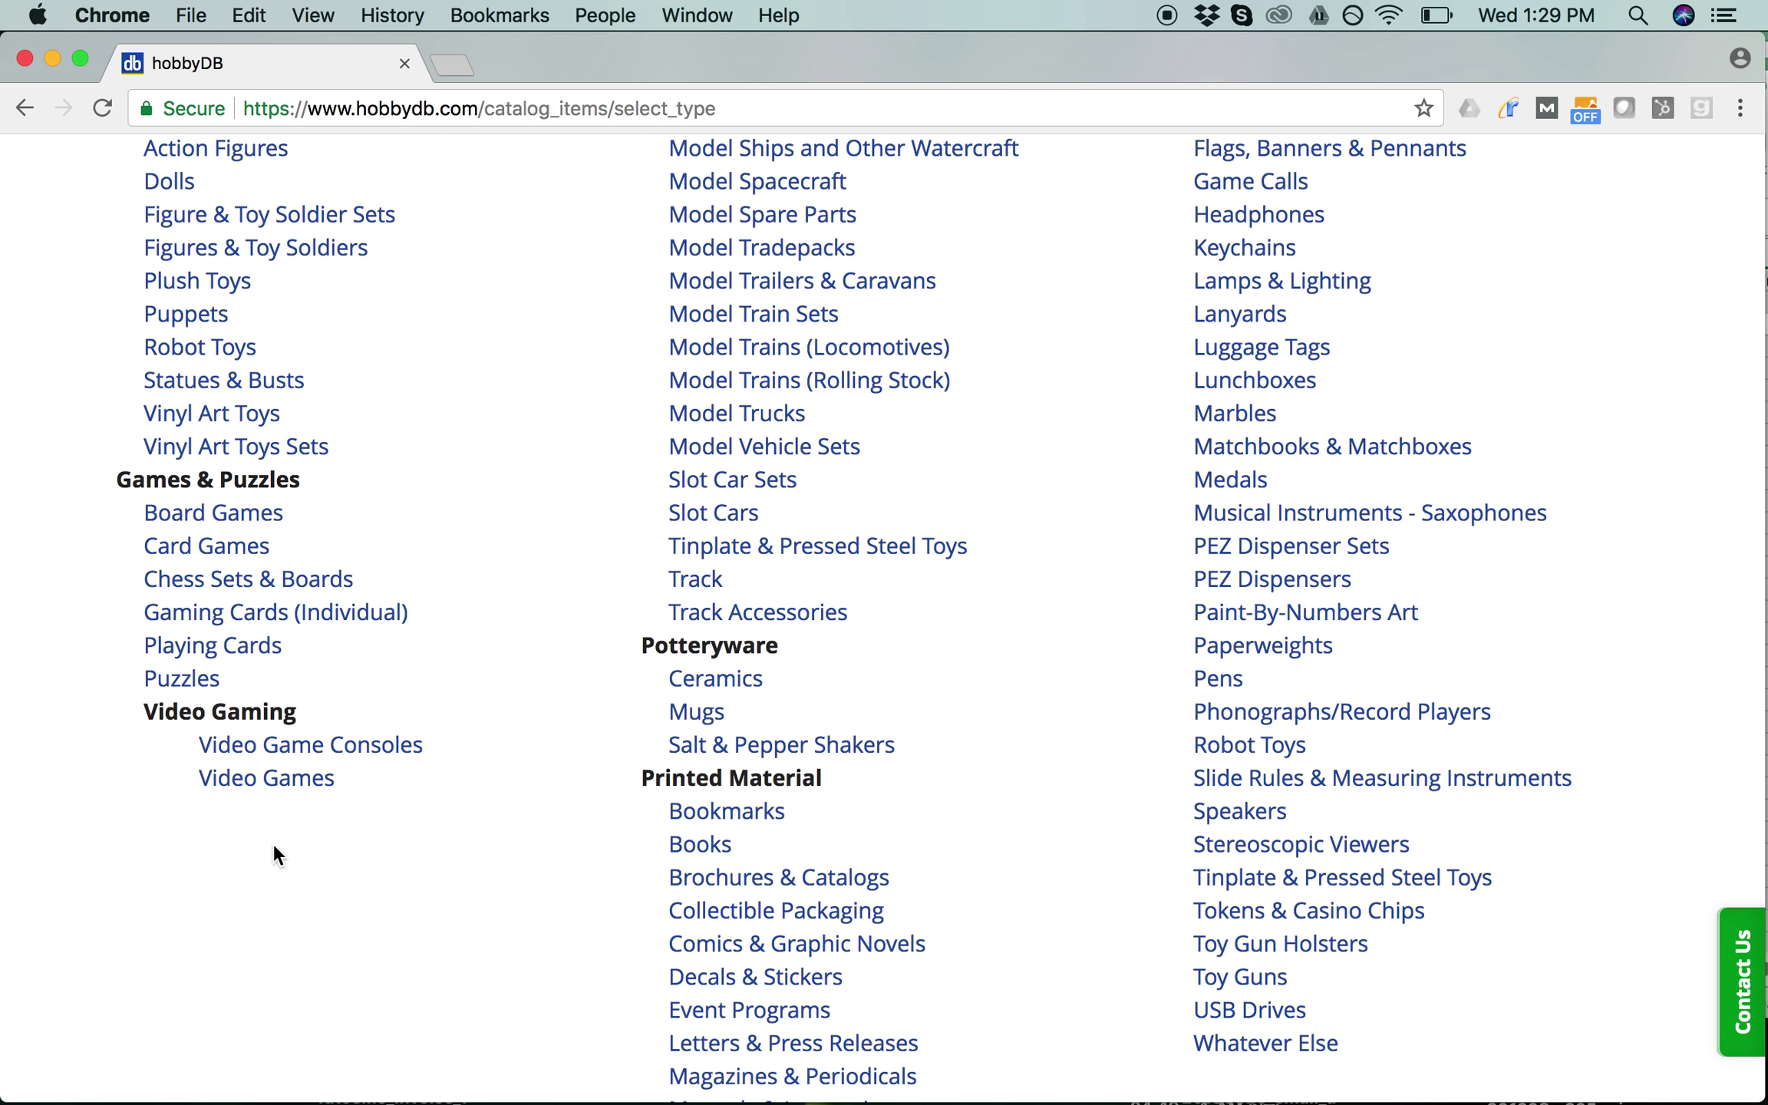
scroll(274, 844, "up", 10)
scroll(273, 844, "down", 7)
scroll(277, 855, "down", 4)
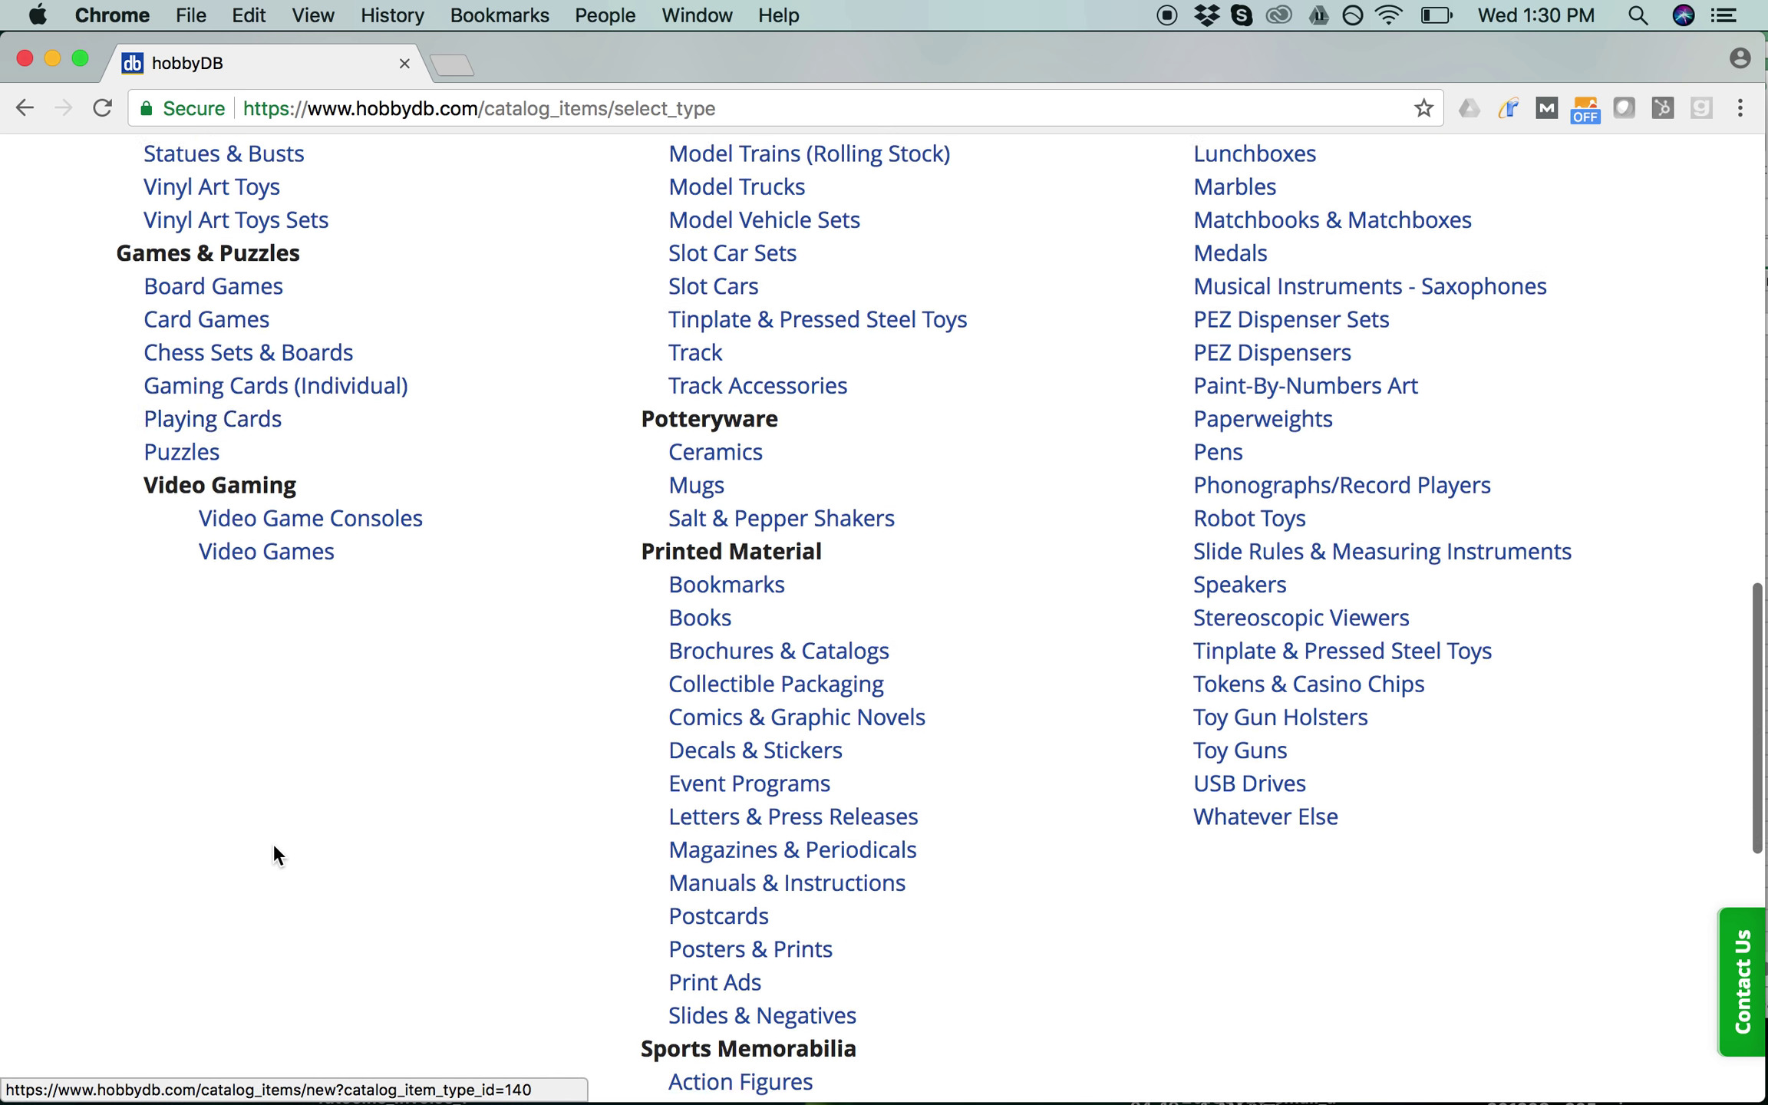